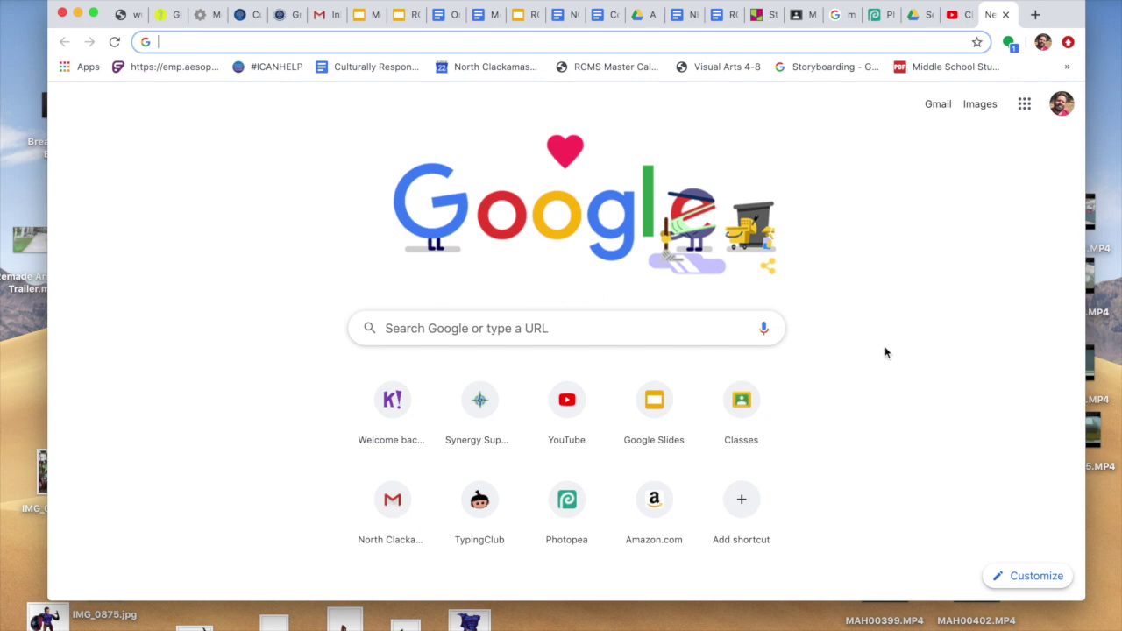
Load logomakr.com in Chrome and dismiss the intro video popup.
text(l)
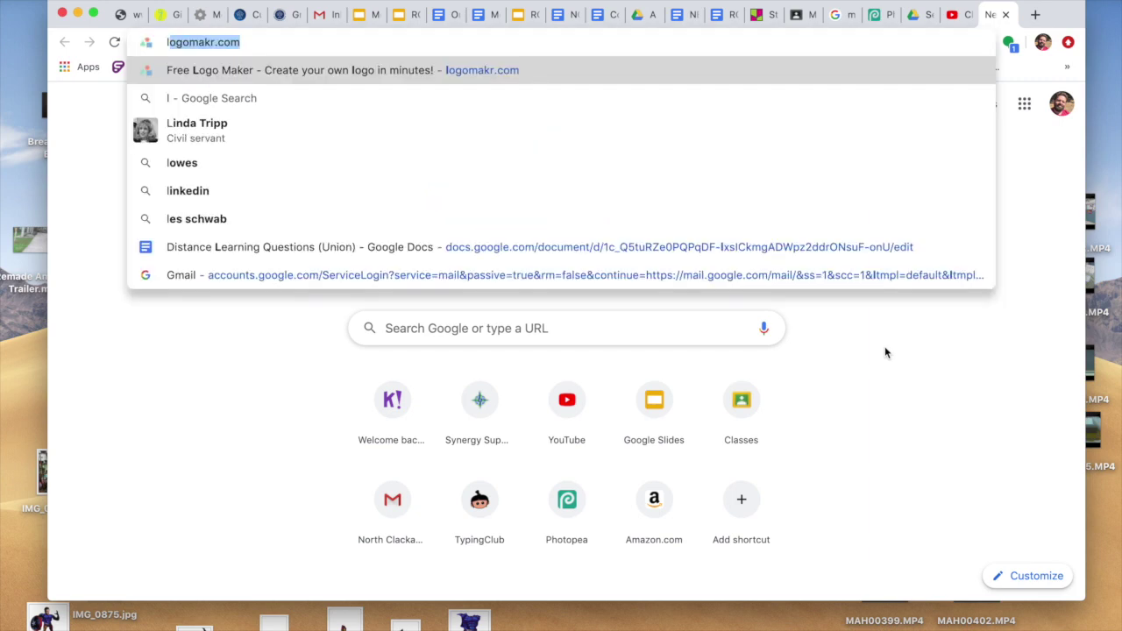
text(ogomakr.com)
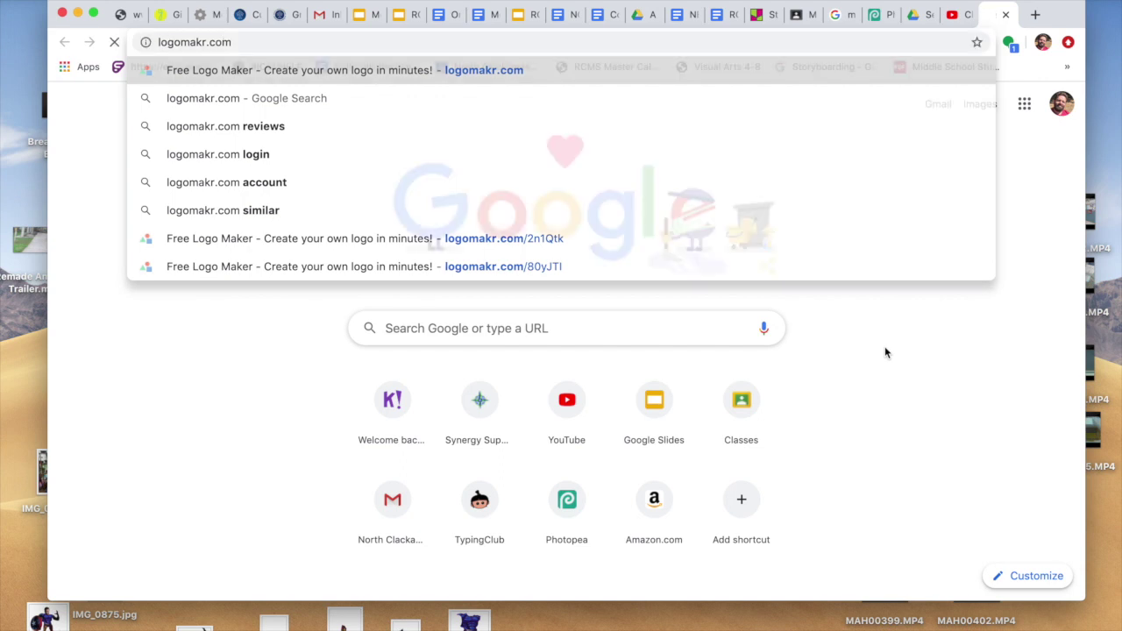
key(Return)
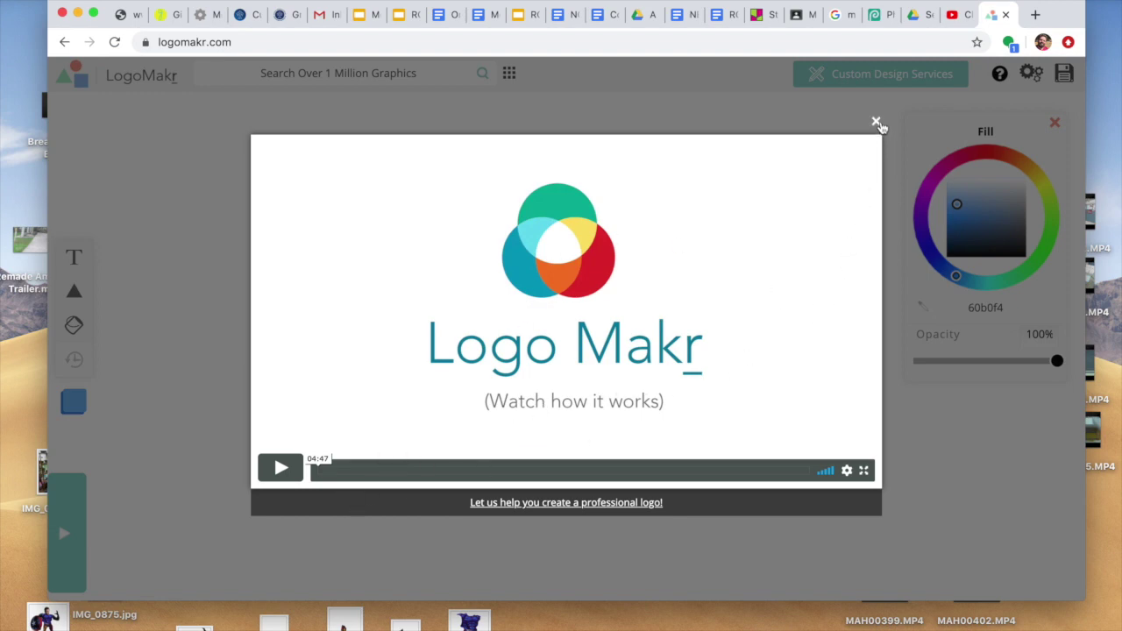
click(877, 122)
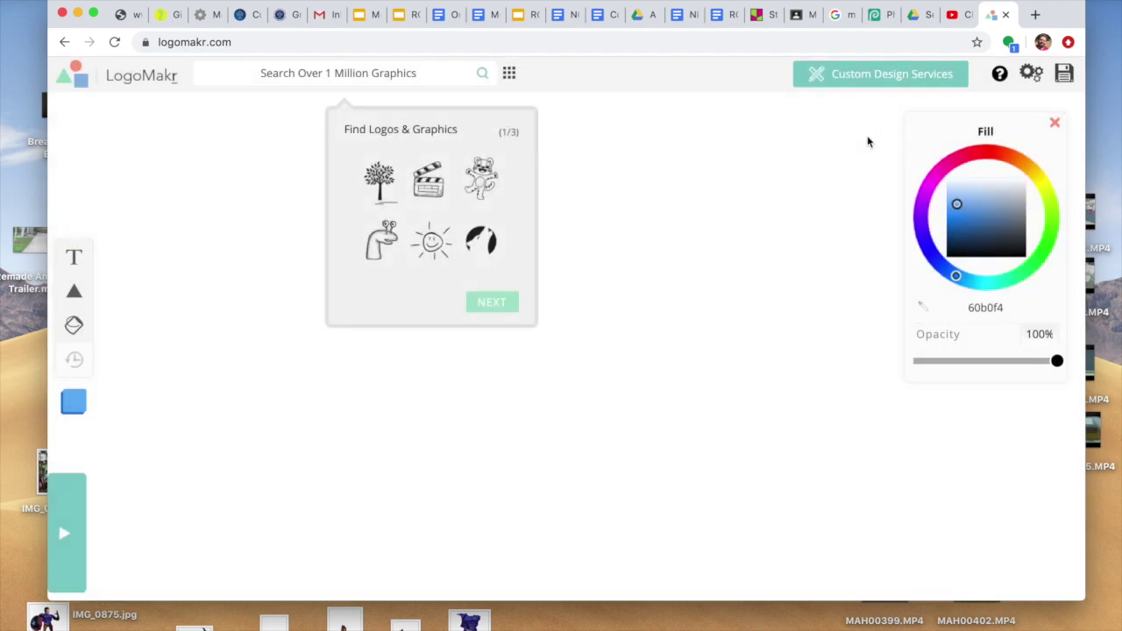
Toggle the Tutorials video list so the empty editor canvas shows.
click(75, 532)
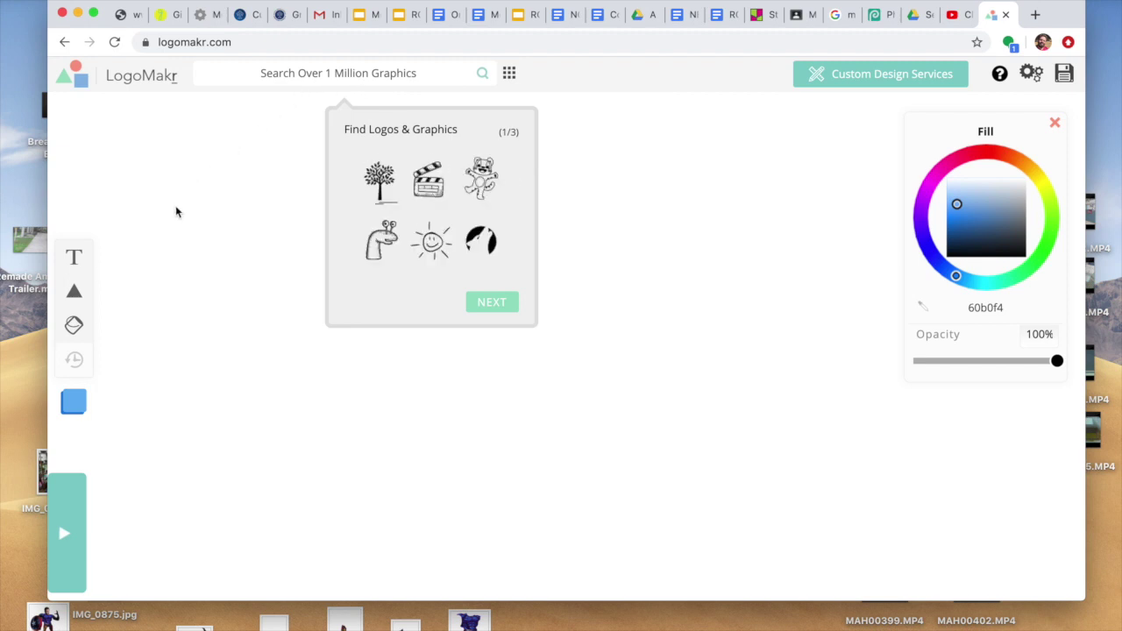
Add a 'Global Warming' text box, enlarge it, and leave it unrotated at 0°.
click(74, 256)
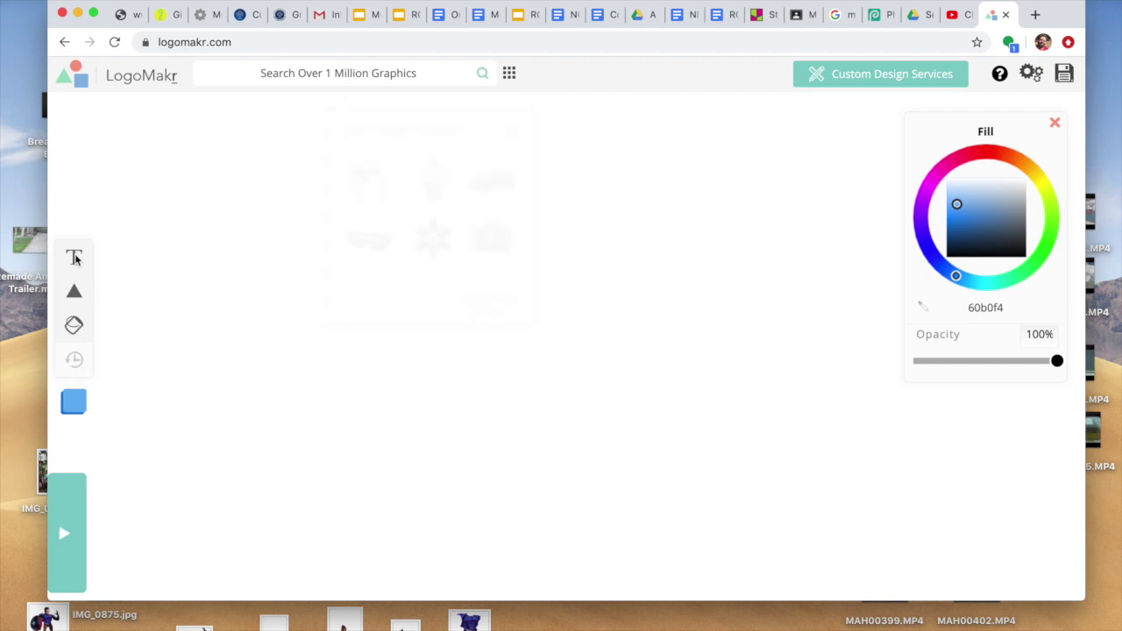
click(75, 258)
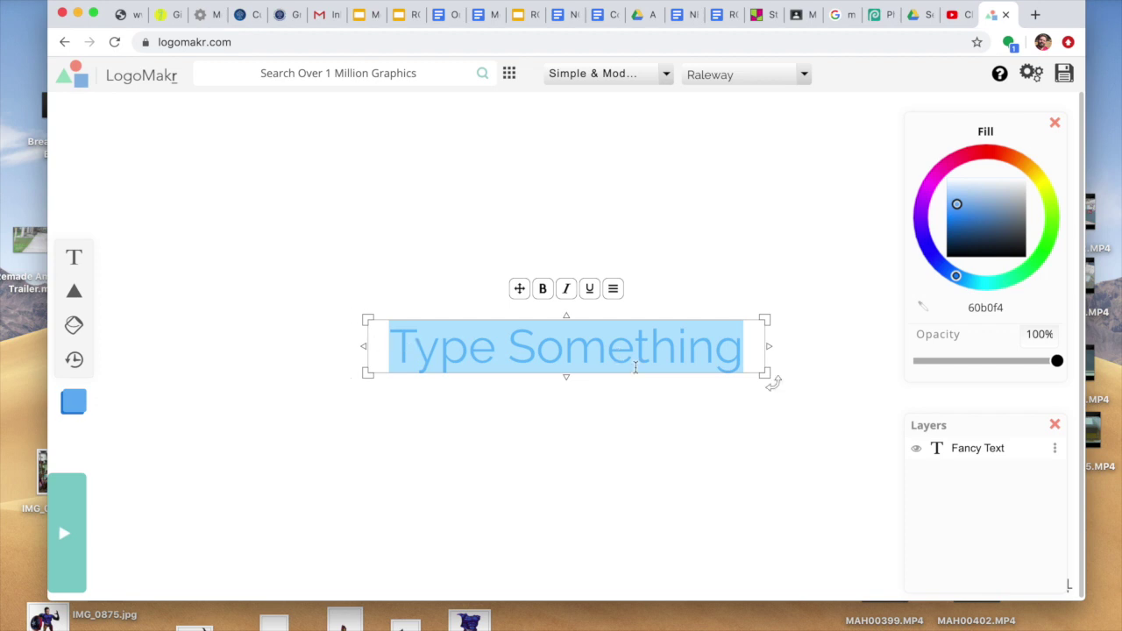
text(Global )
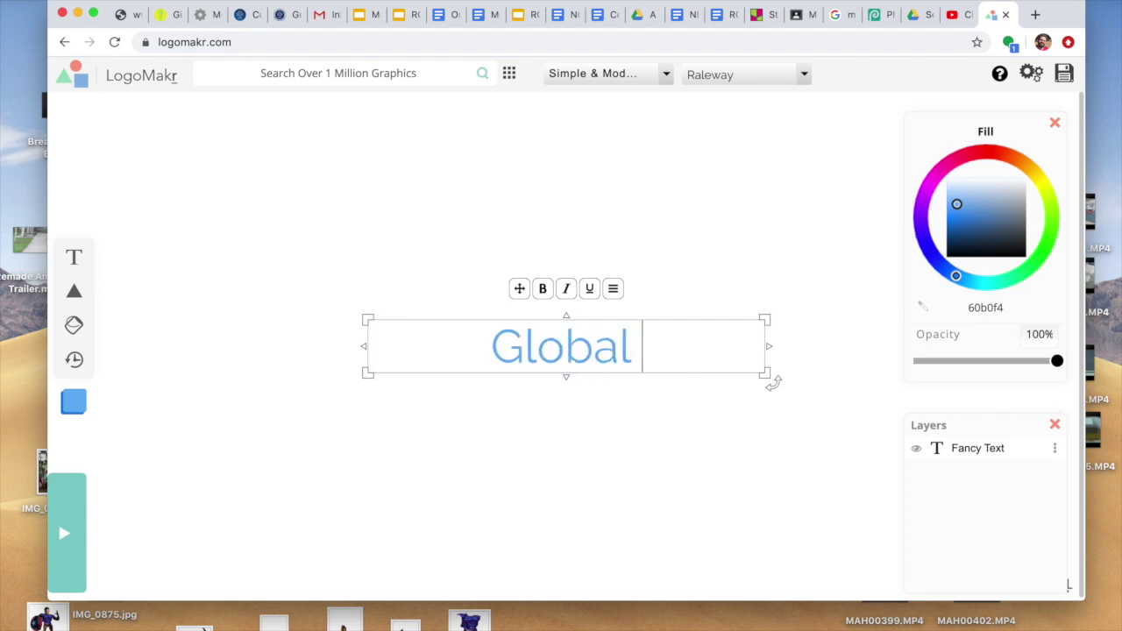
text(Warming)
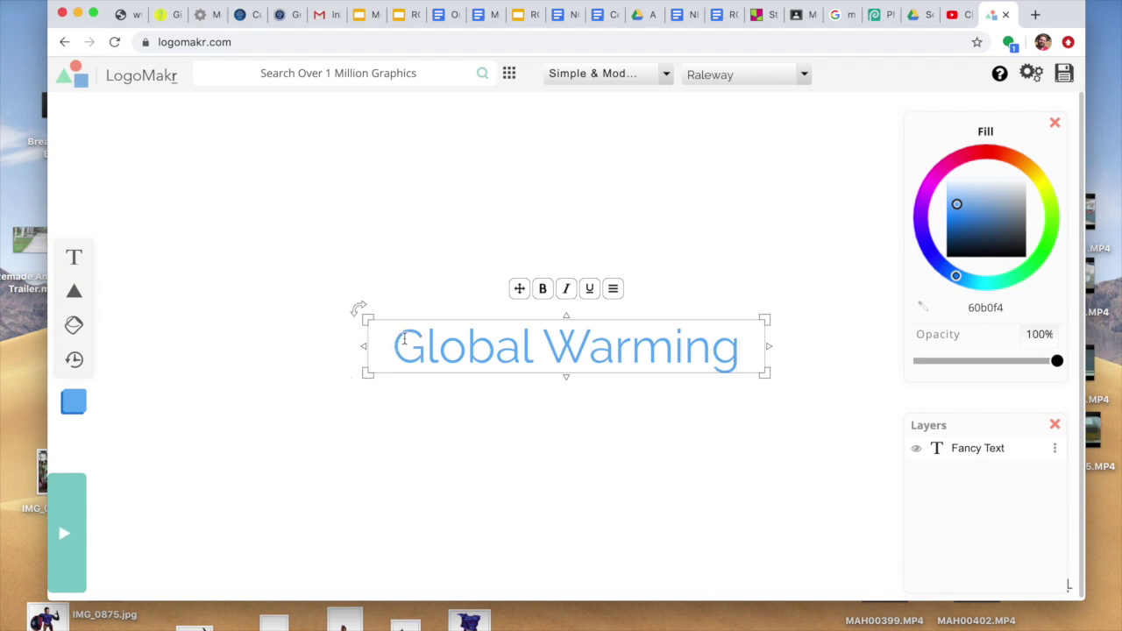
drag(361, 314, 418, 313)
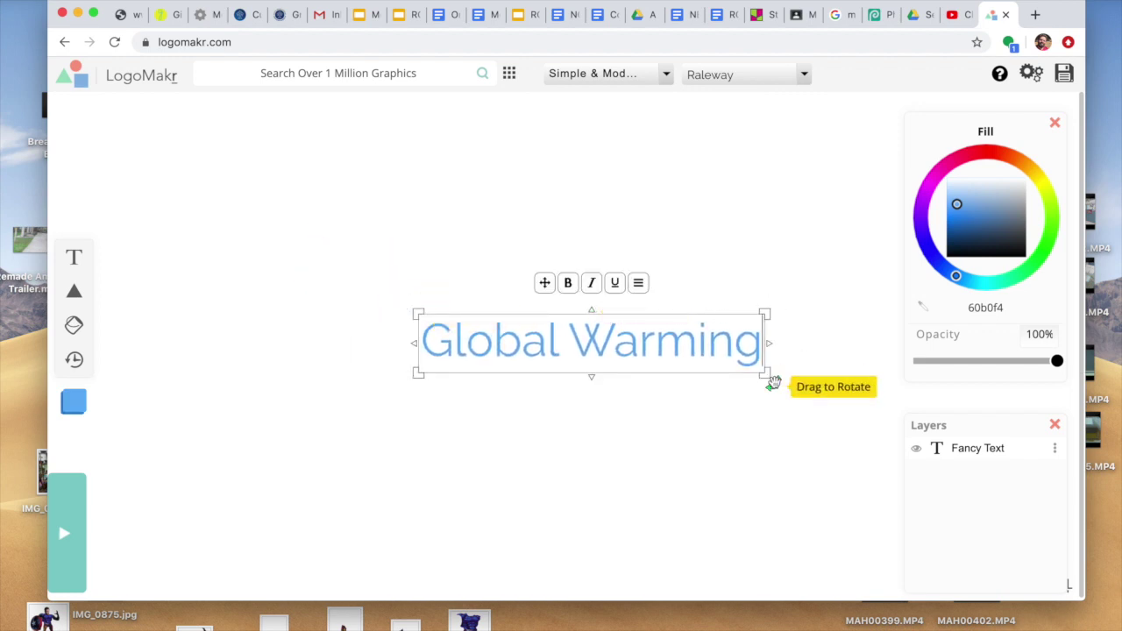
drag(774, 383, 751, 380)
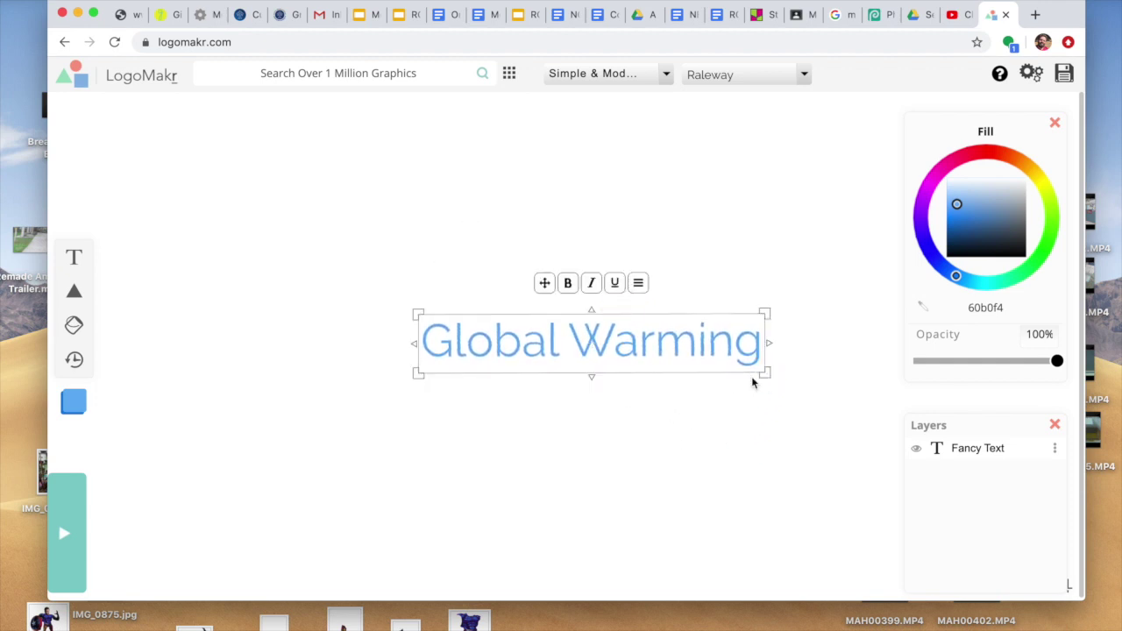
Make the 'Global Warming' text bold, italic and underlined.
click(568, 287)
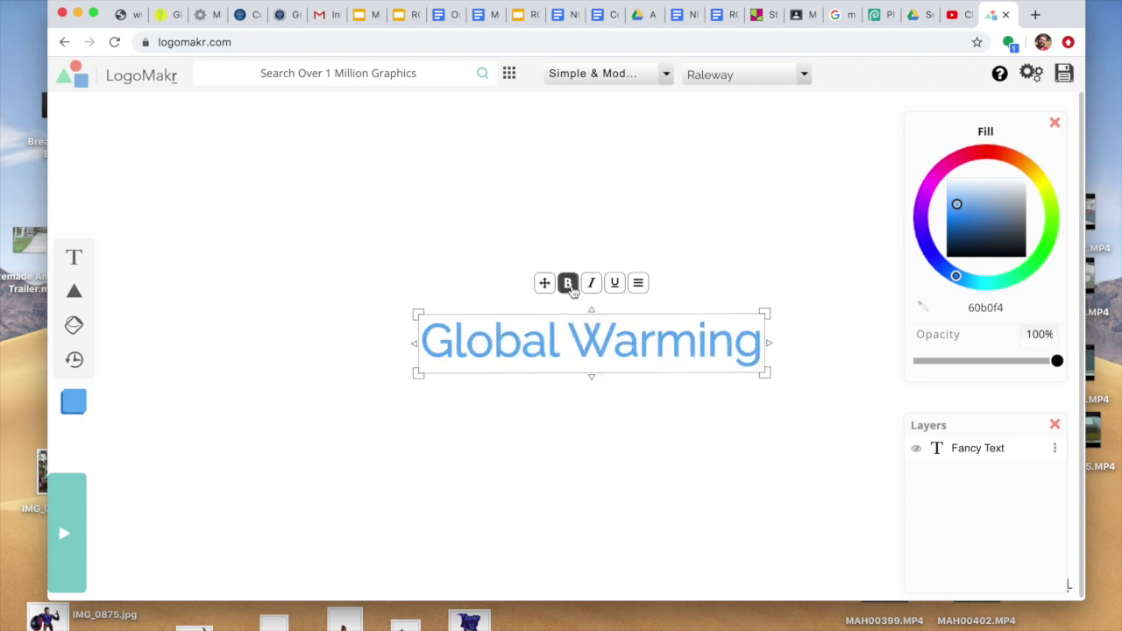
click(592, 288)
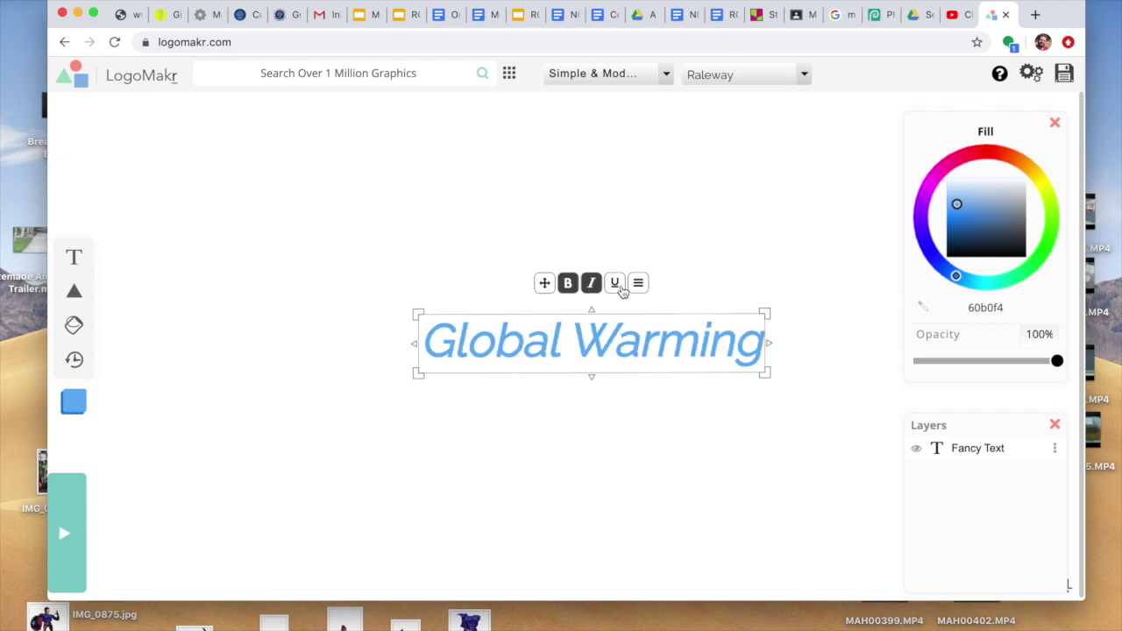
click(617, 286)
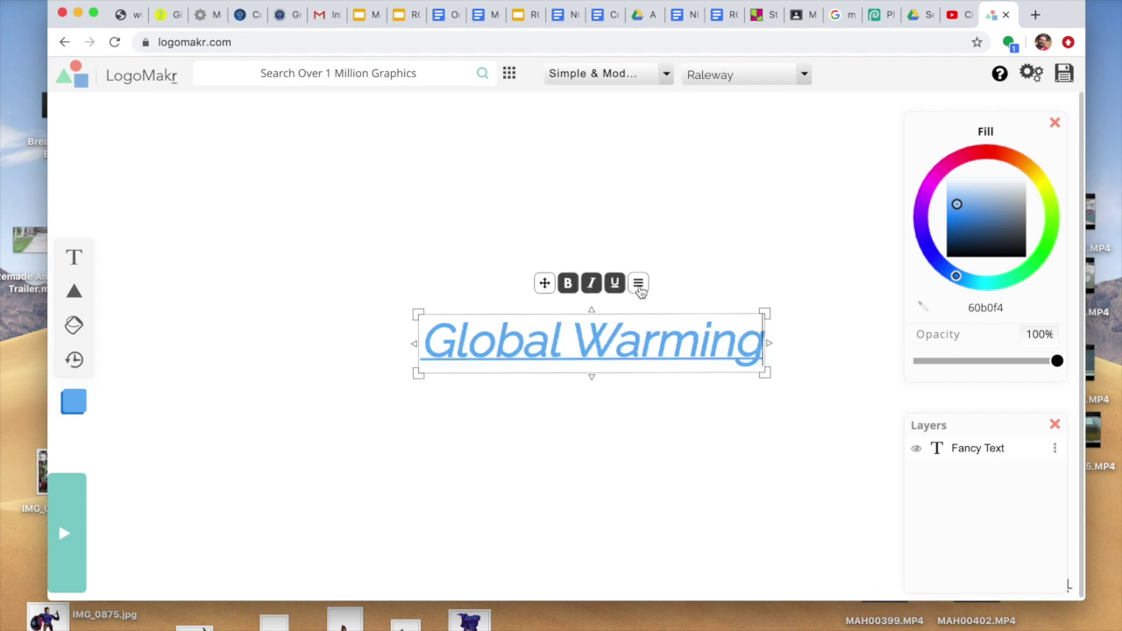
Centre-align the text, try then remove strikethrough, and toggle Fit Text off and back on.
click(638, 286)
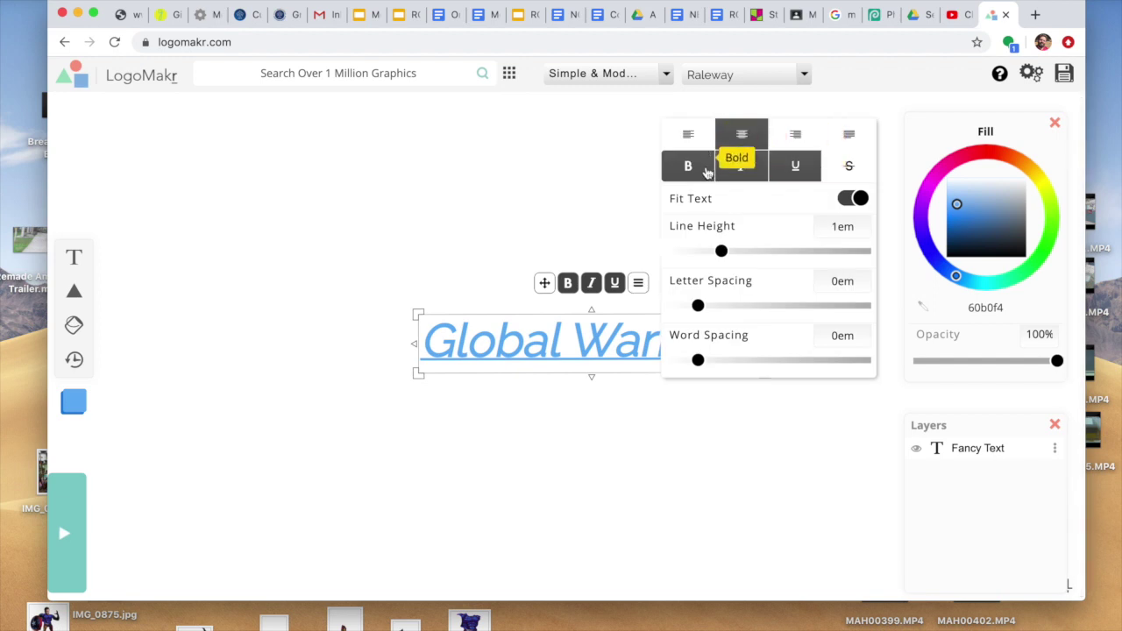
click(685, 145)
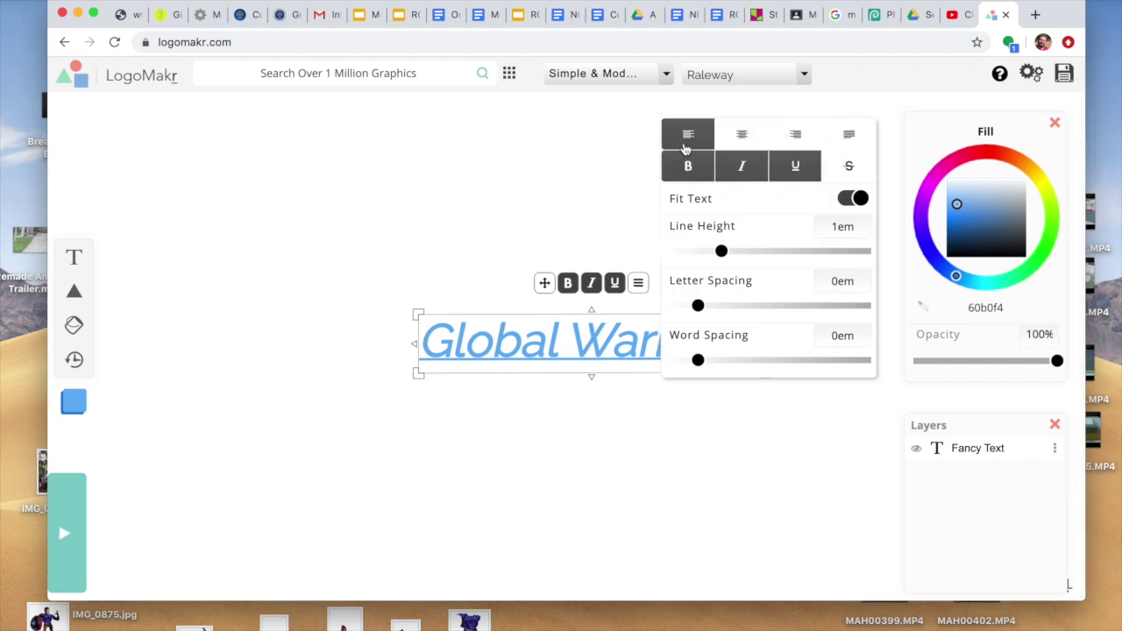
click(789, 146)
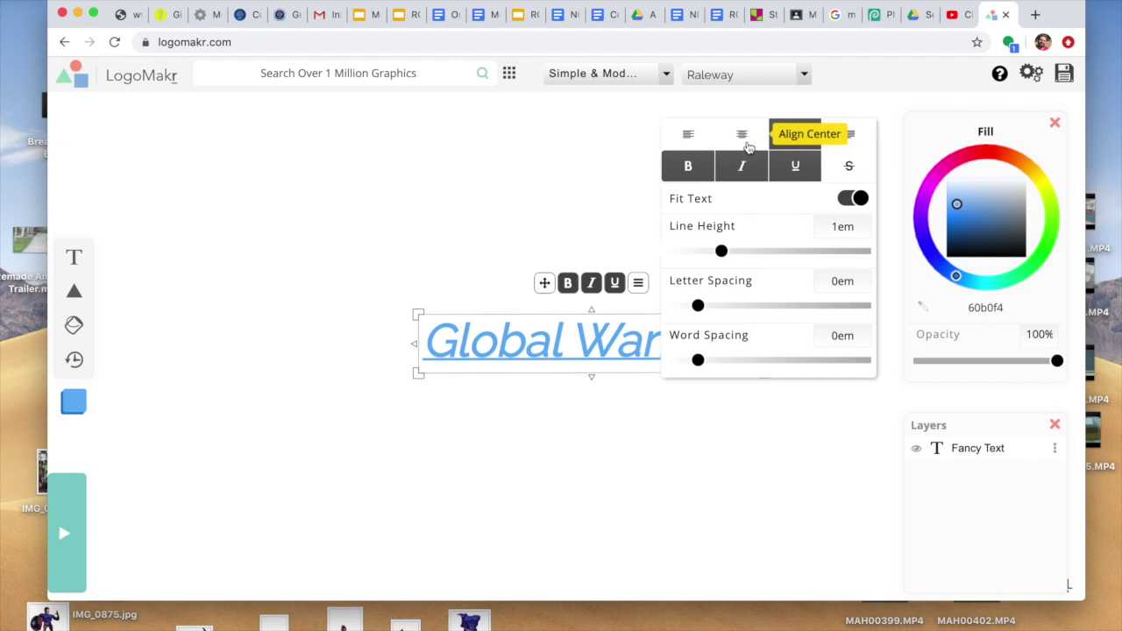
click(744, 144)
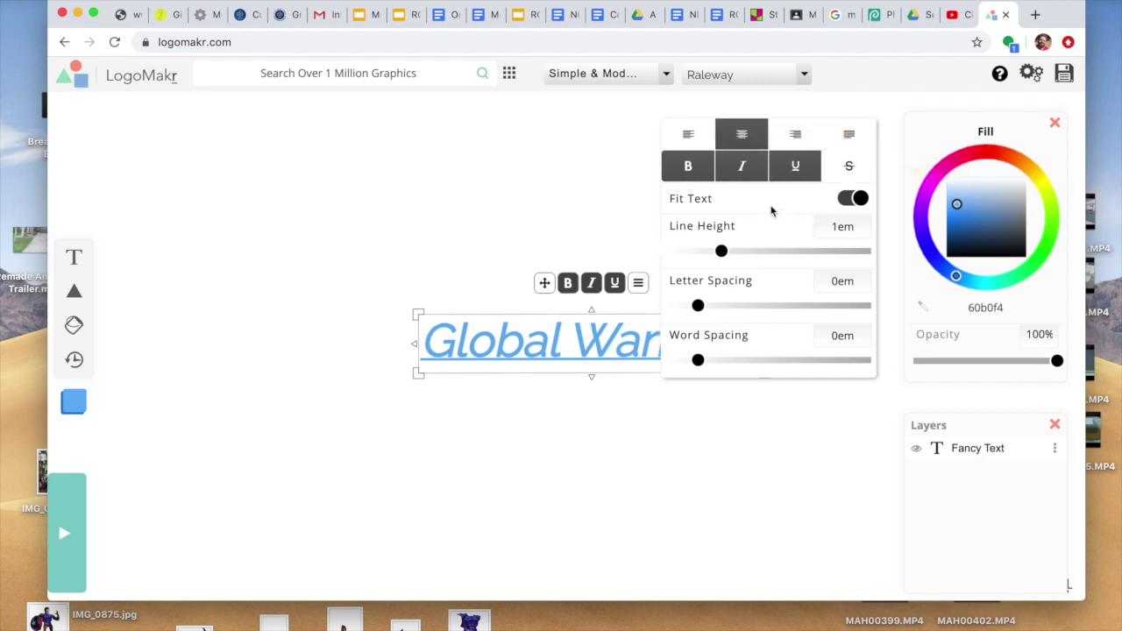
click(849, 167)
click(850, 168)
click(855, 199)
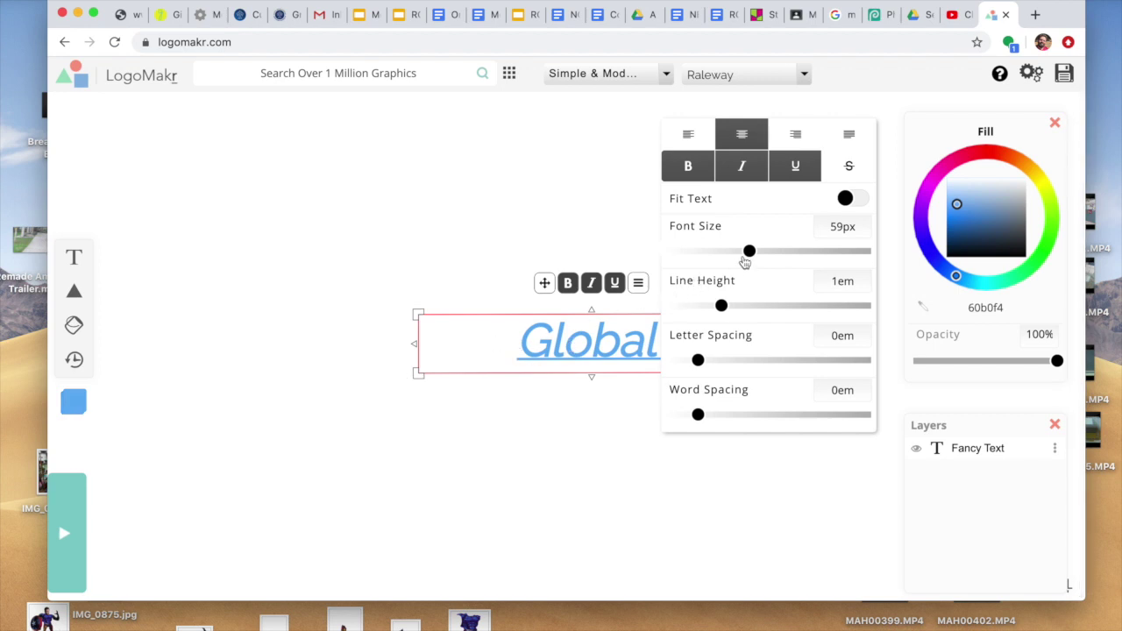
click(845, 199)
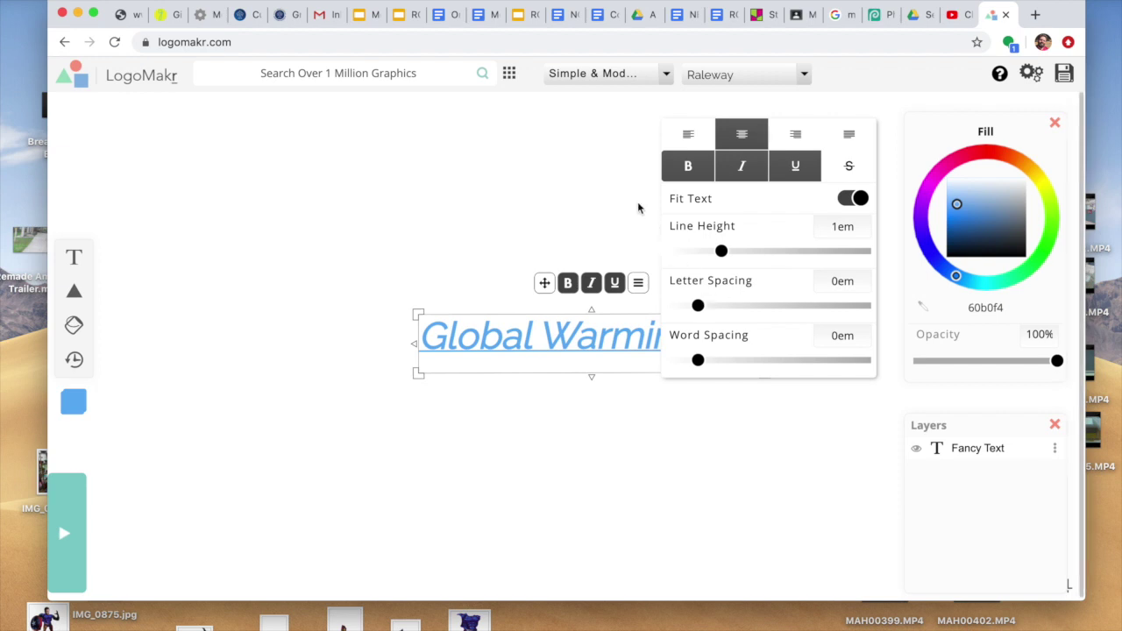
Set line height 1.42em, letter spacing 0.3em and word spacing about 0.09em.
drag(724, 253, 761, 280)
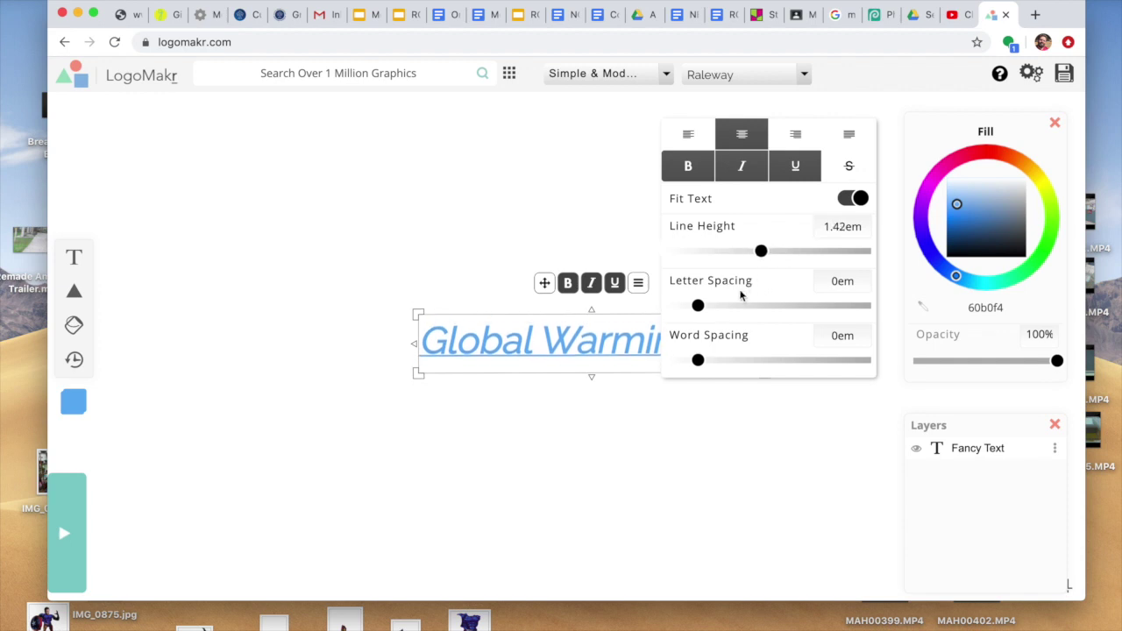
drag(698, 306, 748, 306)
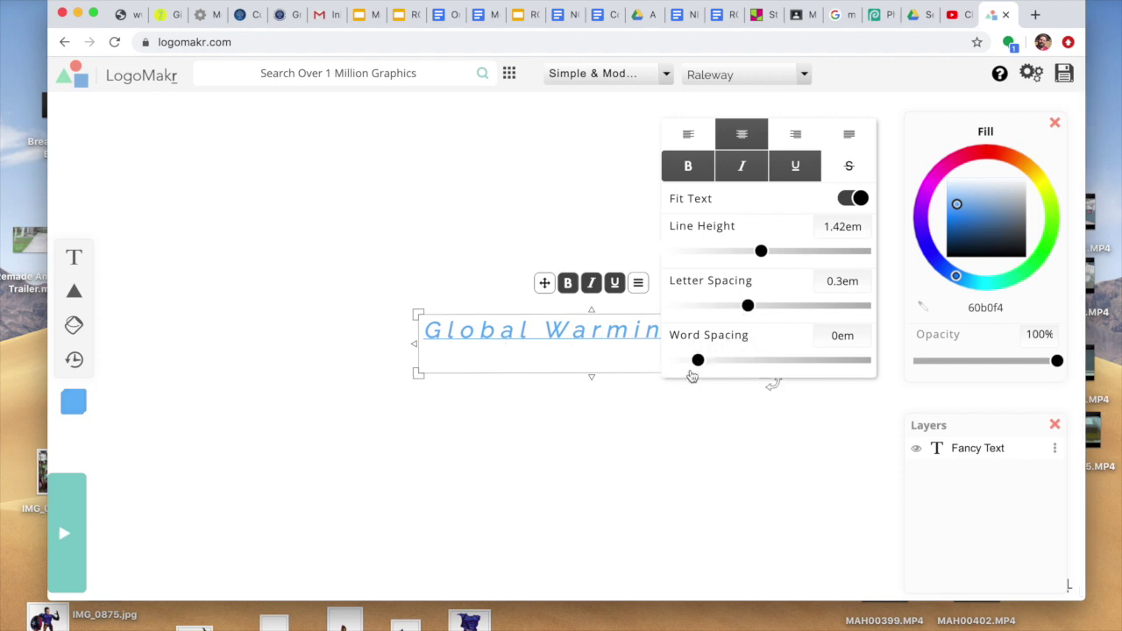
mouse_move(698, 360)
mouse_down()
mouse_move(743, 362)
mouse_move(710, 371)
mouse_up()
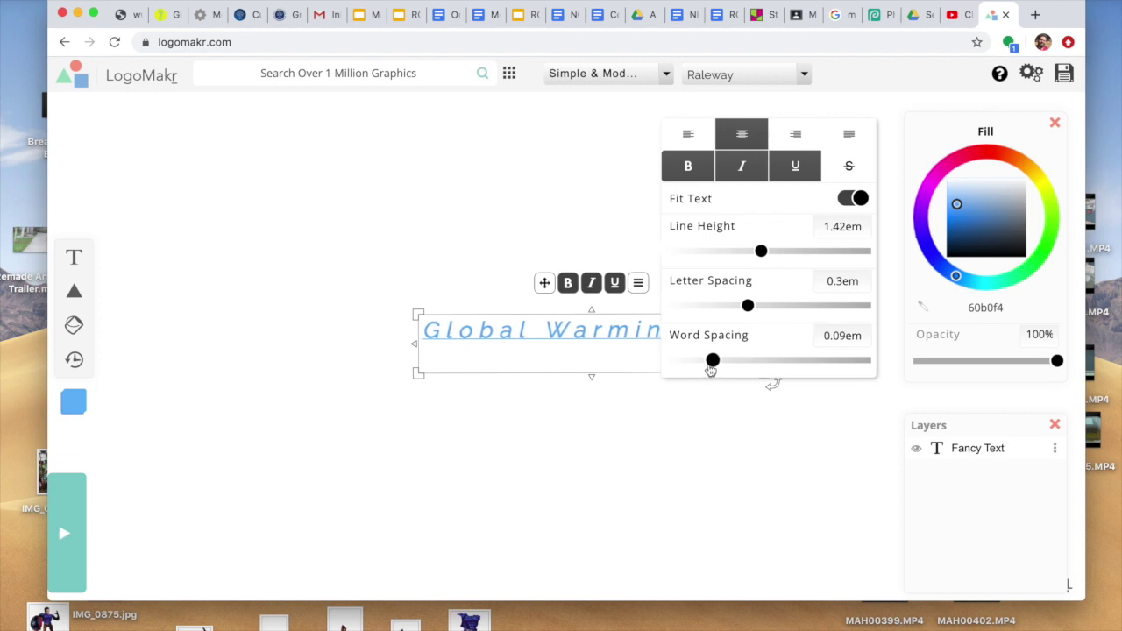
click(629, 225)
Delete the stray characters trailing after 'Warming' in the text box.
click(727, 328)
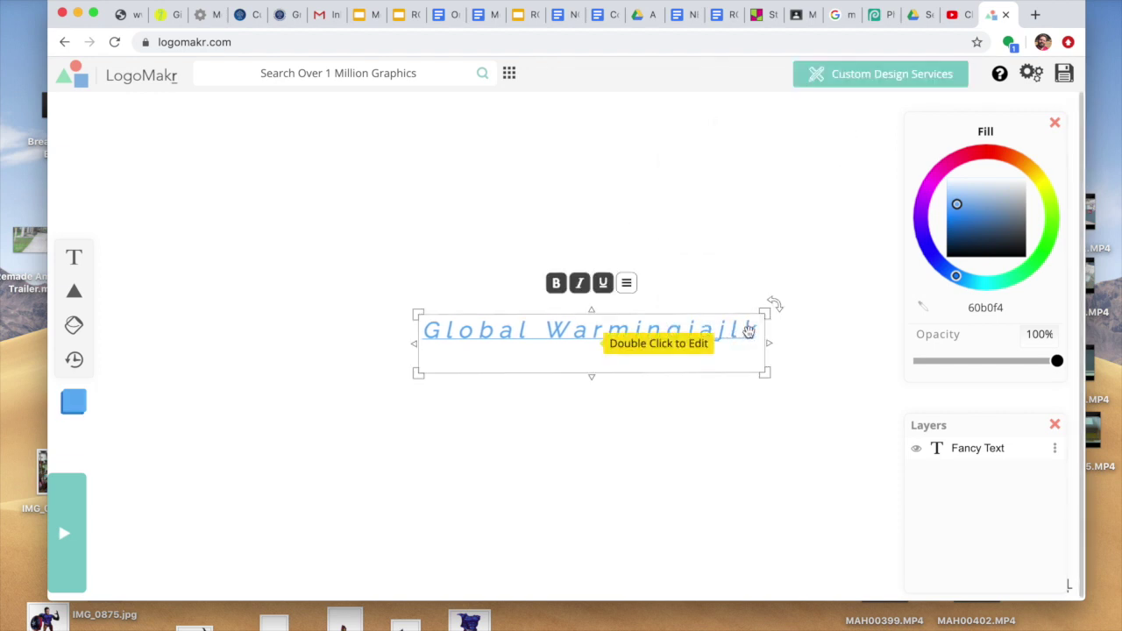
click(756, 334)
click(757, 334)
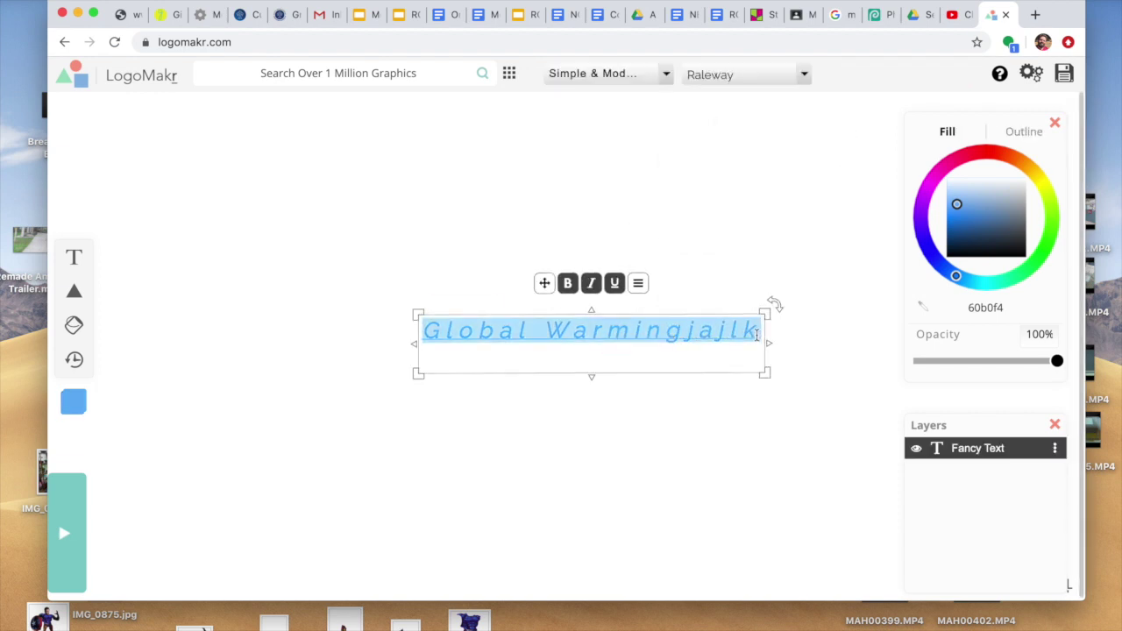
click(757, 334)
key(BackSpace)
key(BackSpace)
key(BackSpace)
key(BackSpace)
key(BackSpace)
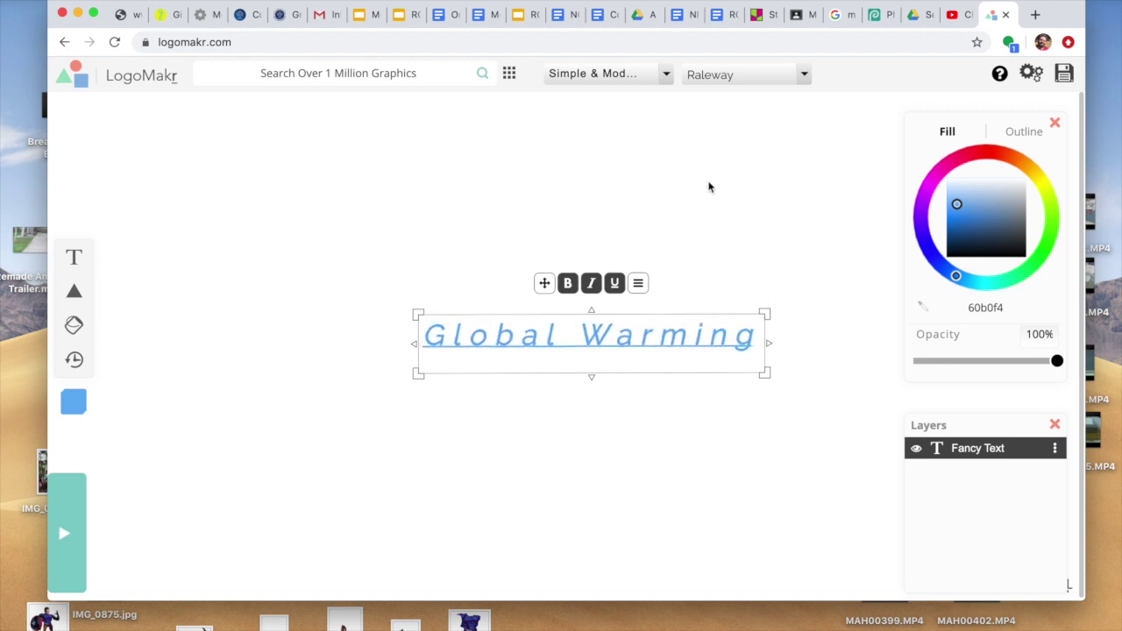
click(671, 141)
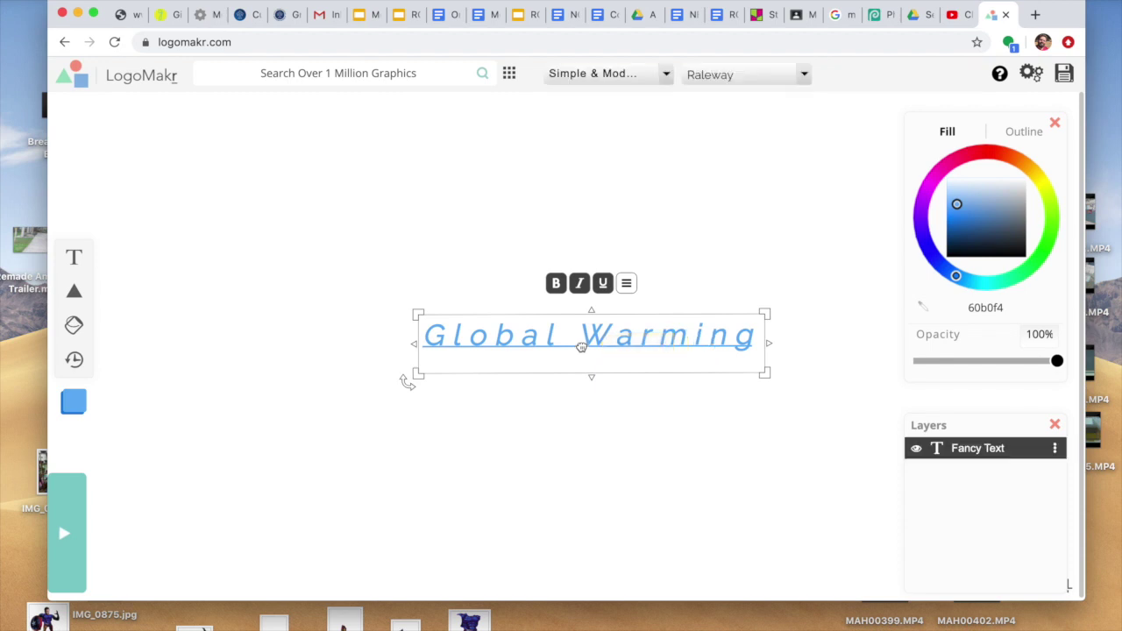
click(664, 75)
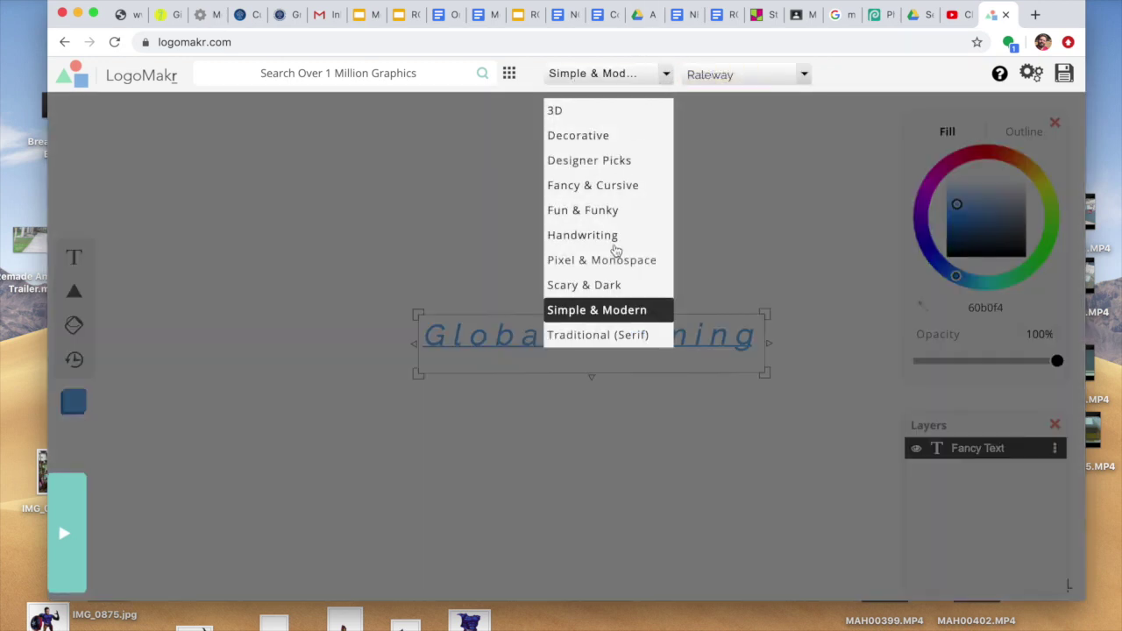
click(761, 79)
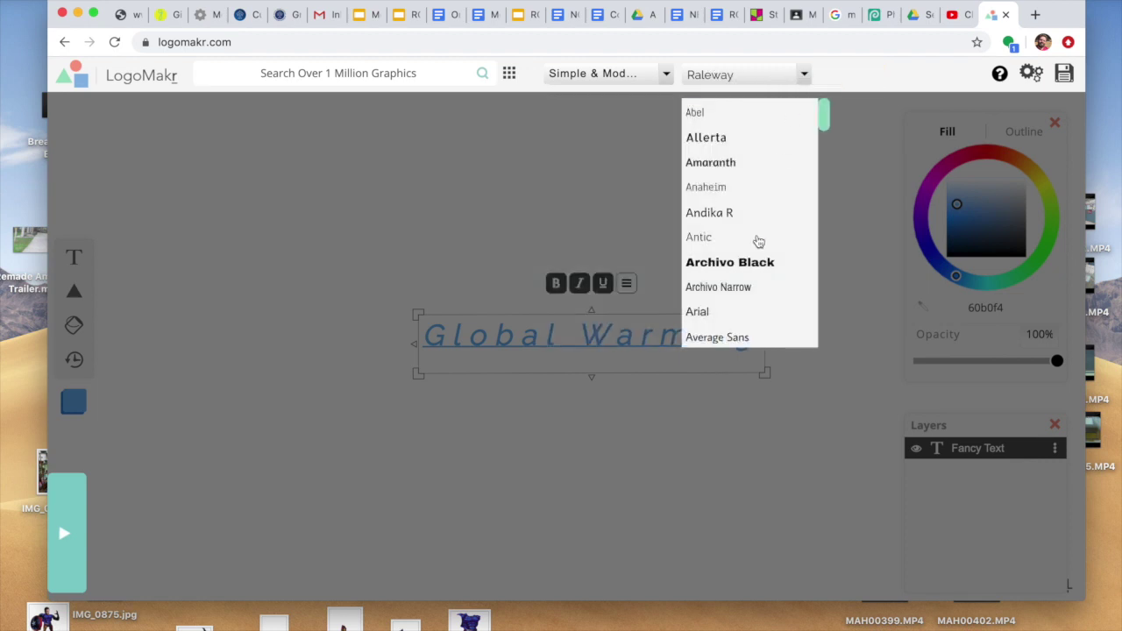
scroll(758, 243, down, 5)
scroll(757, 243, down, 10)
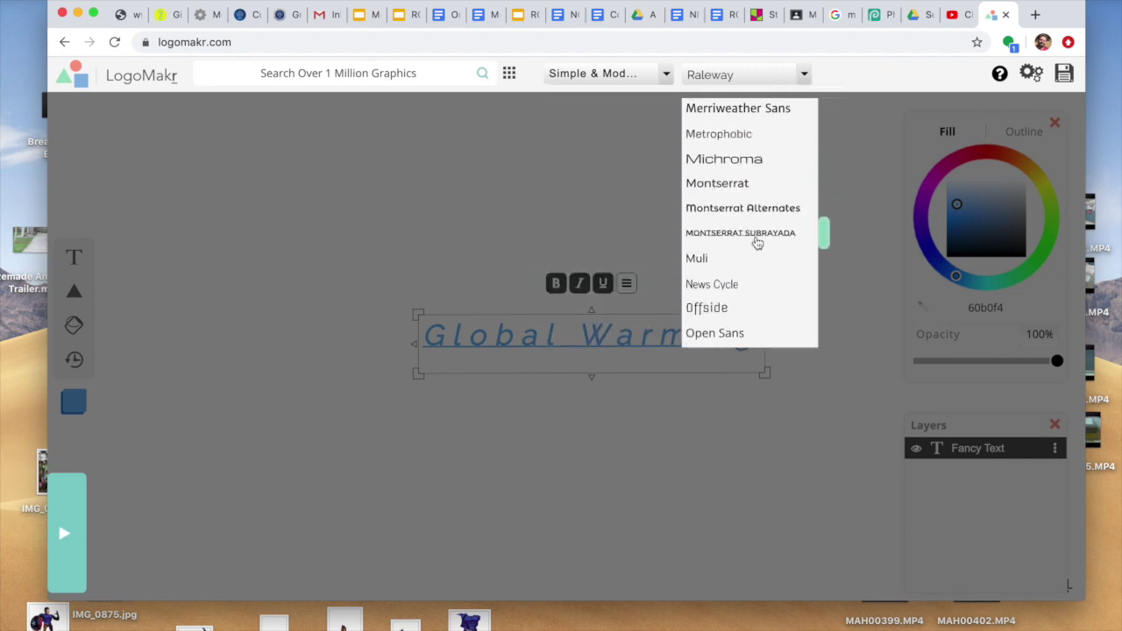
scroll(758, 243, up, 5)
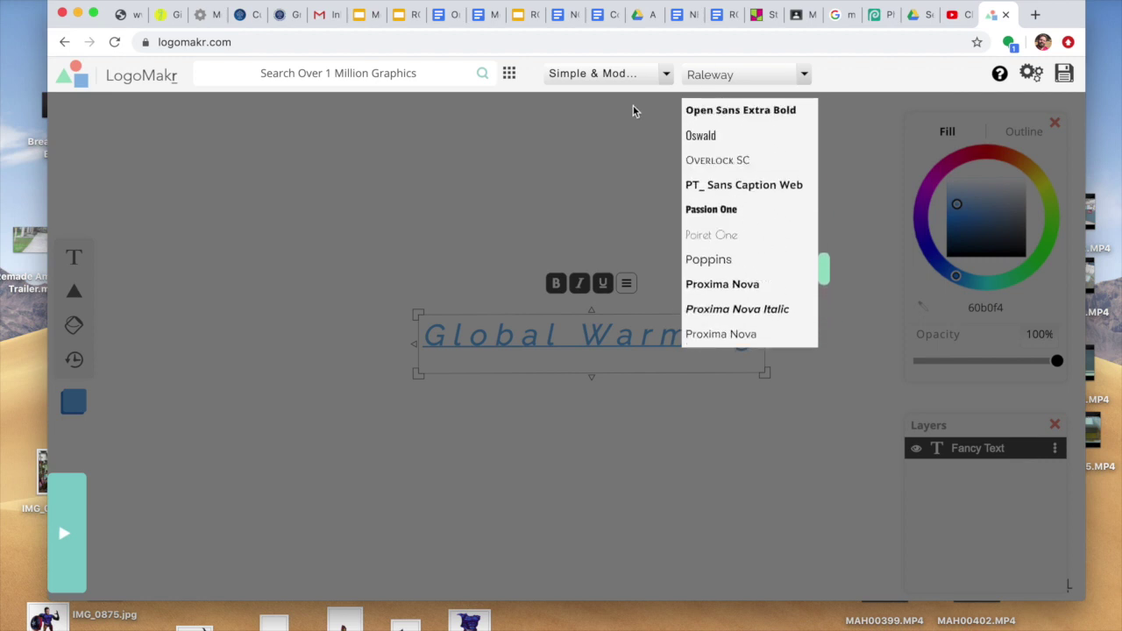
click(664, 74)
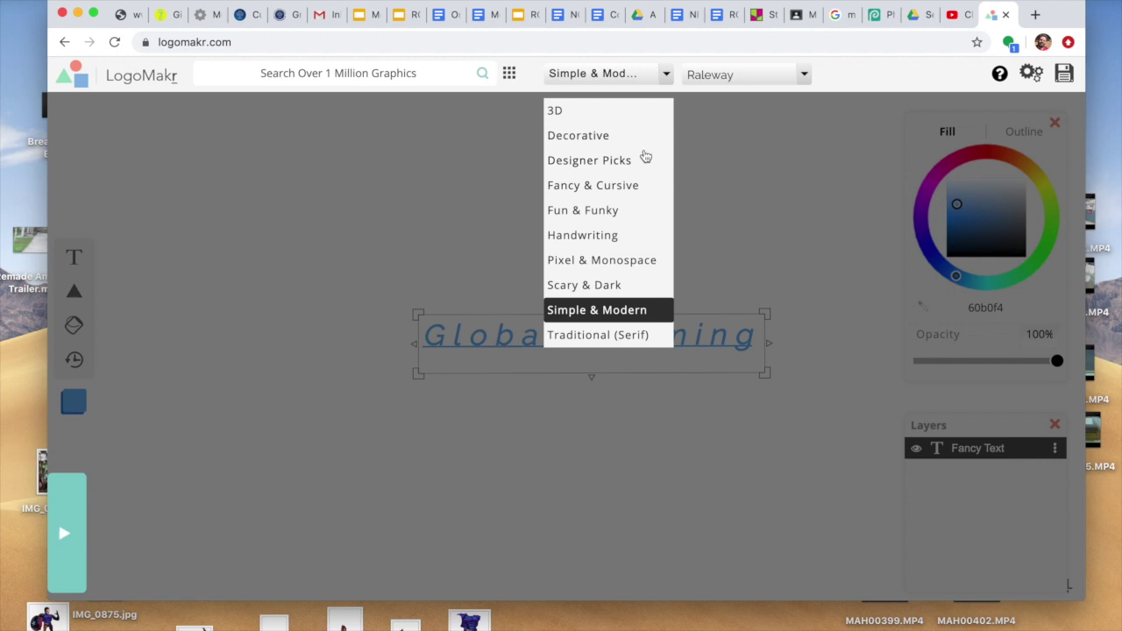
click(688, 102)
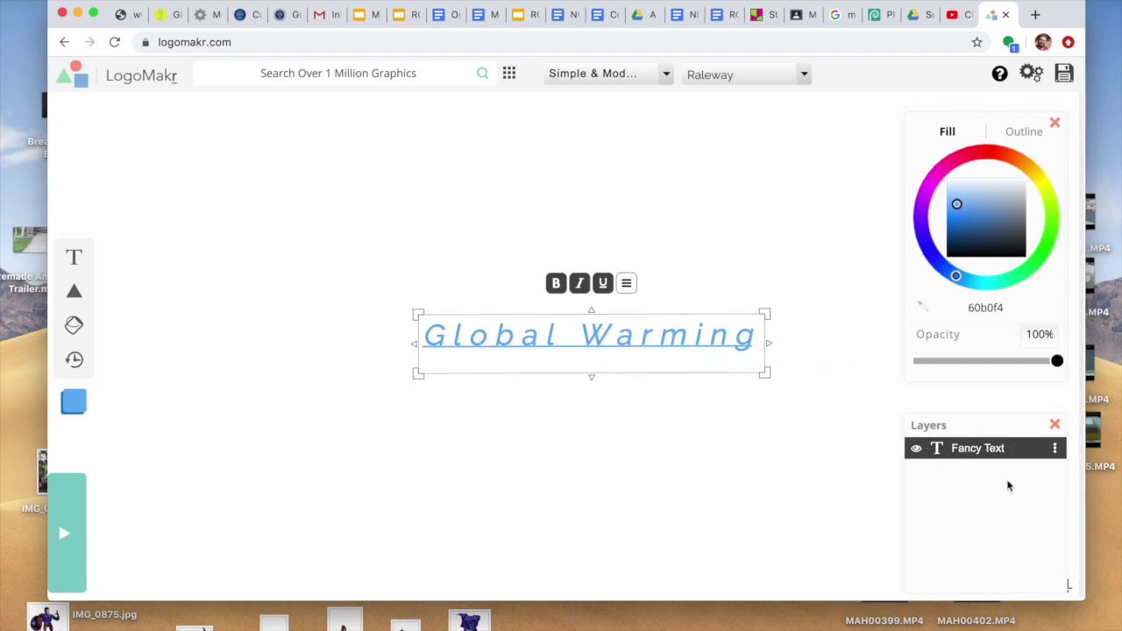
Duplicate the Fancy Text layer and select the copy.
click(1055, 450)
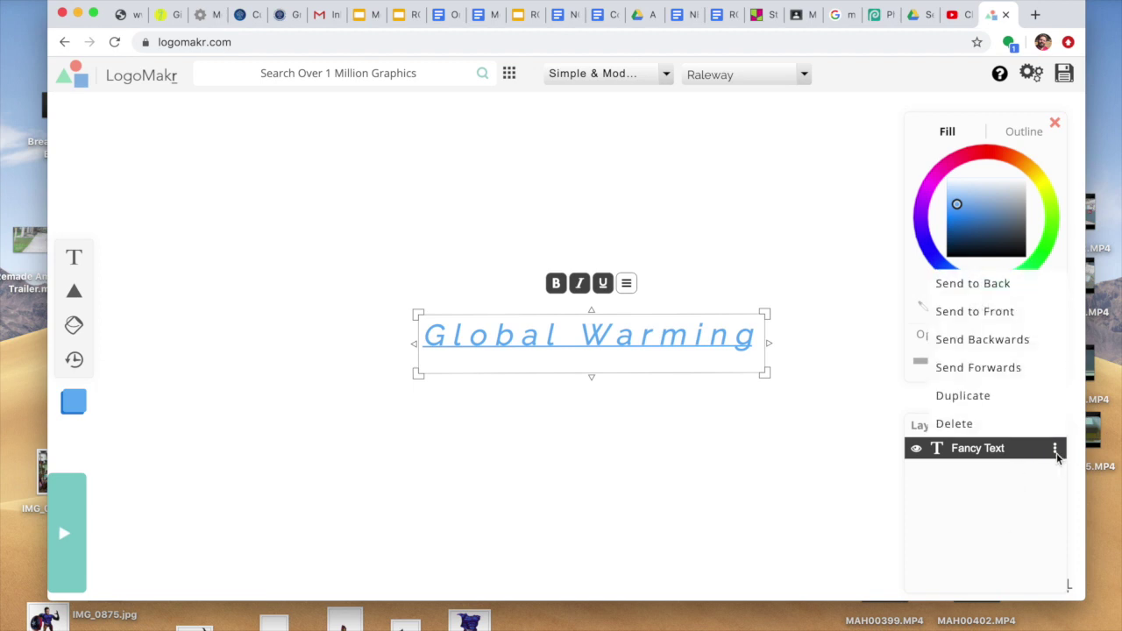
click(992, 406)
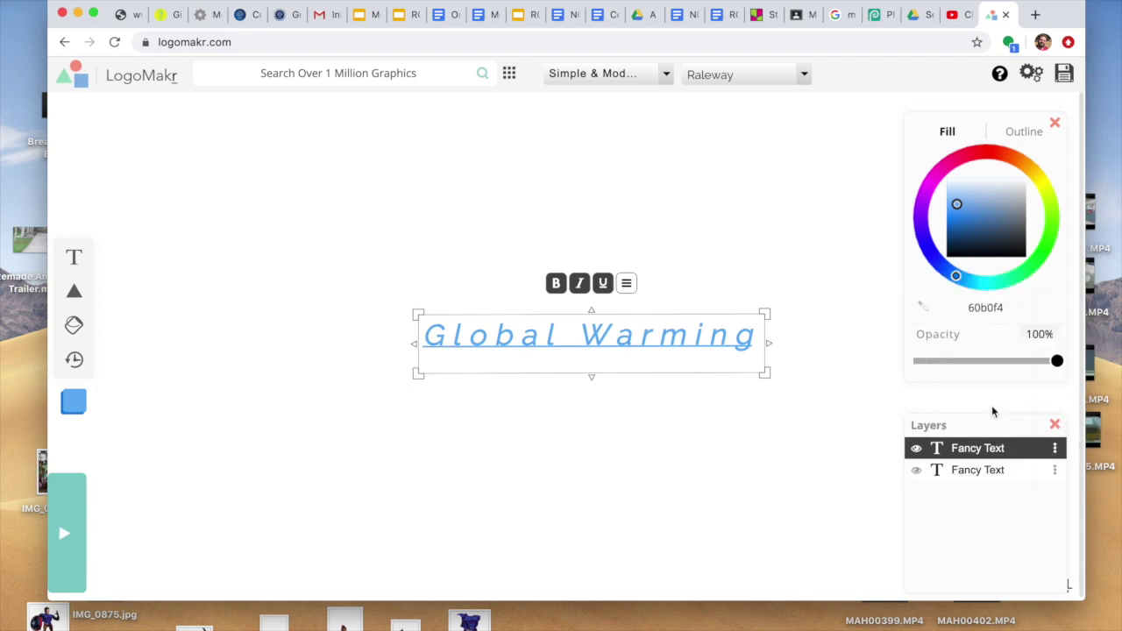
click(1055, 453)
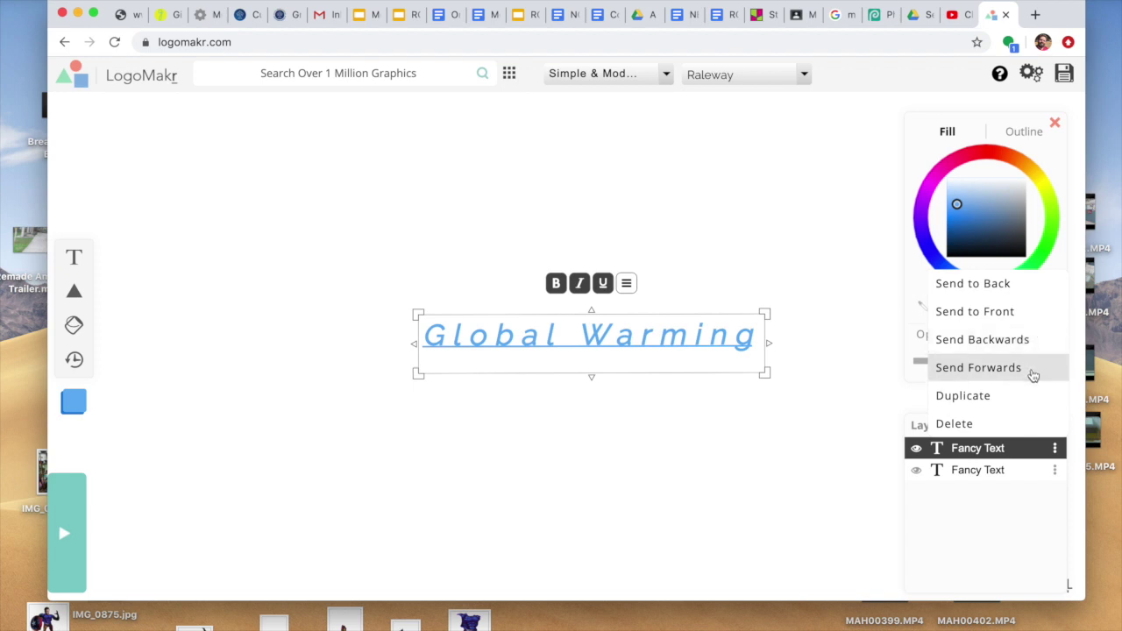
click(1019, 475)
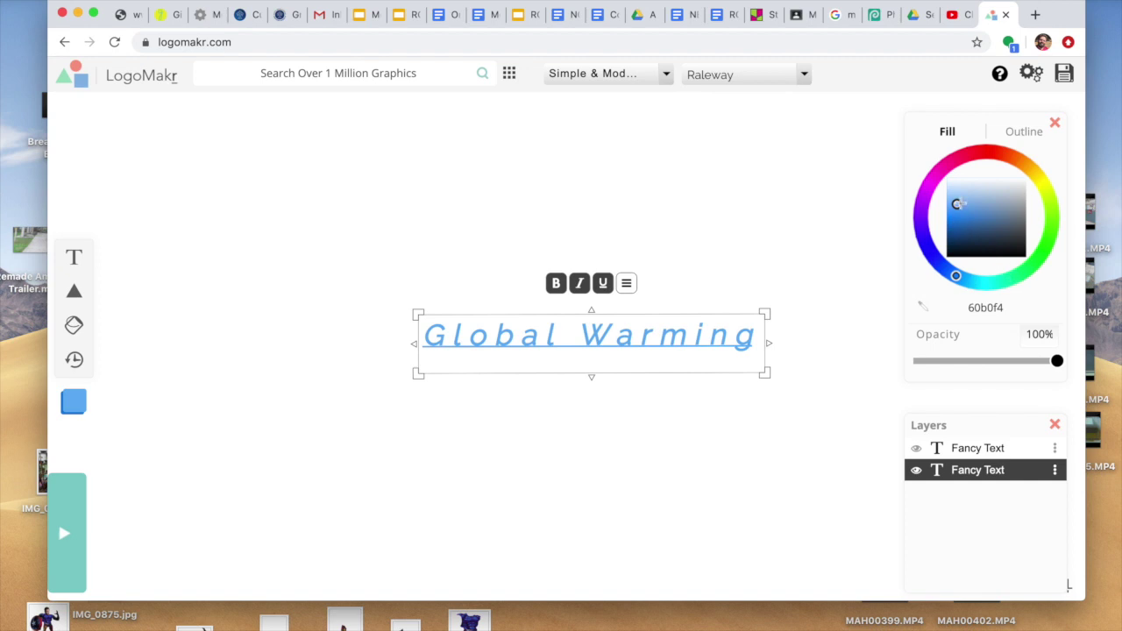
Colour the duplicate navy 042c4e at 70% opacity and offset it down-right as a shadow.
drag(957, 203, 955, 244)
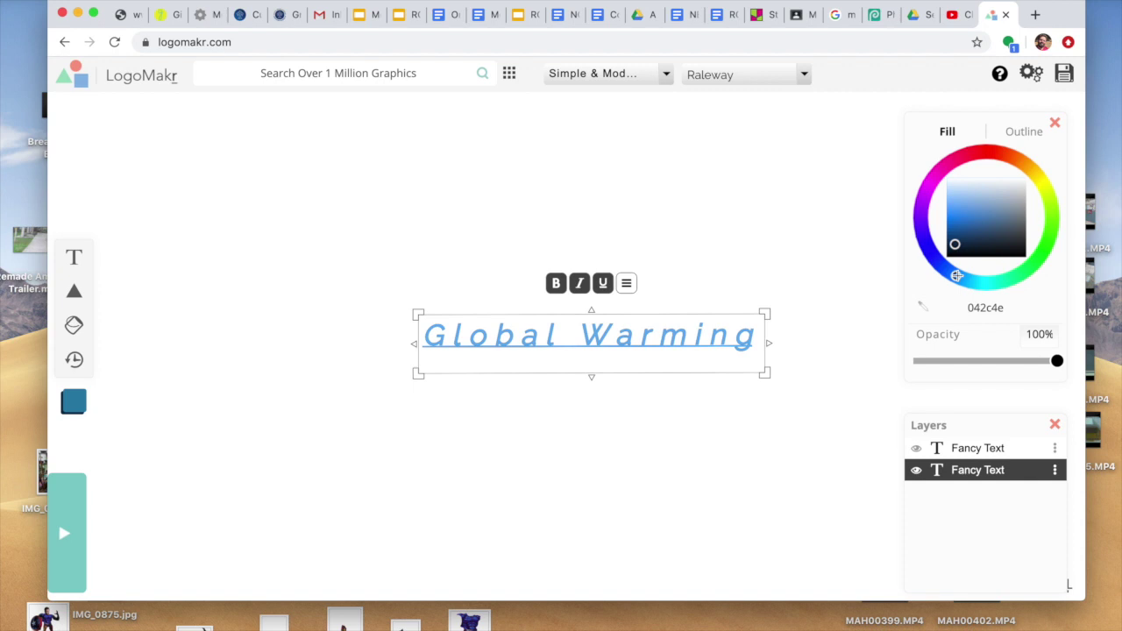
drag(1056, 362, 1013, 368)
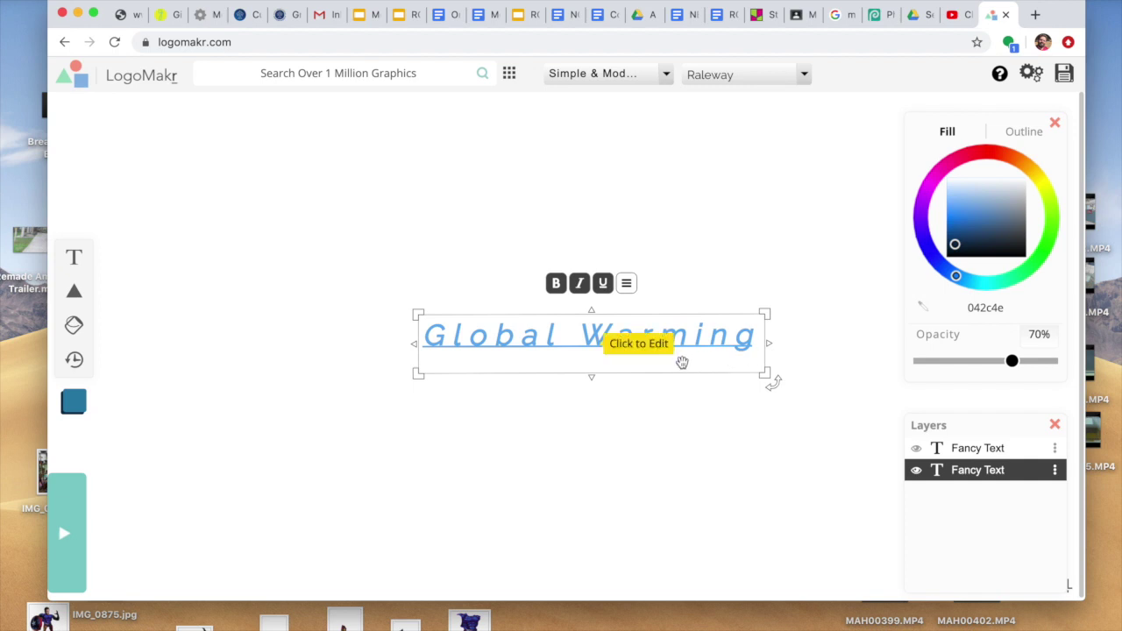
drag(682, 363, 691, 370)
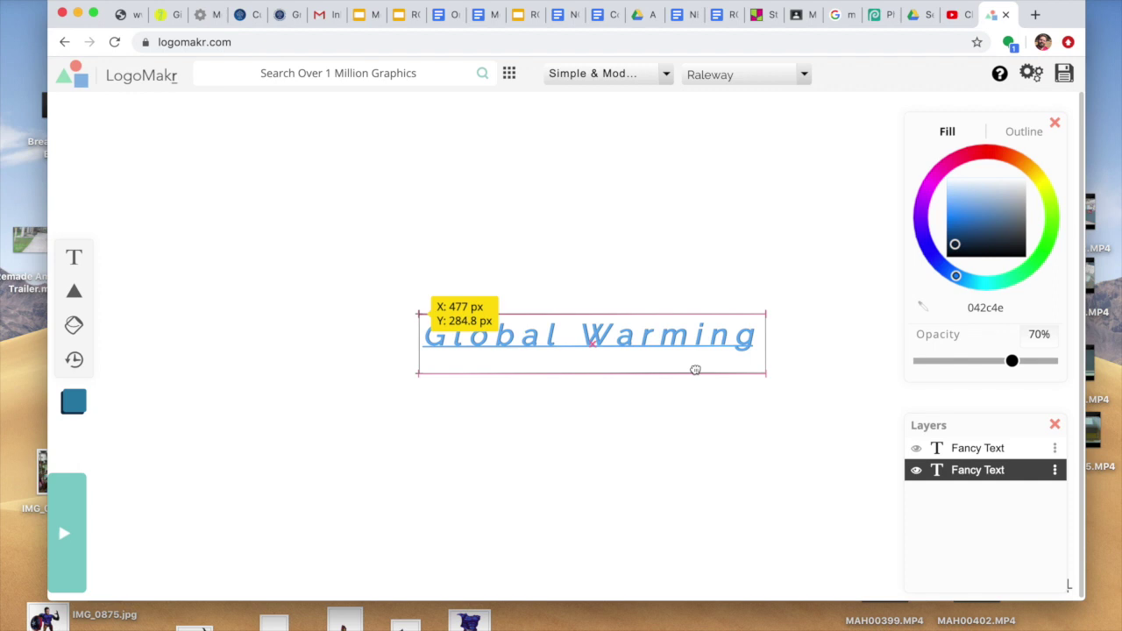
drag(696, 370, 693, 370)
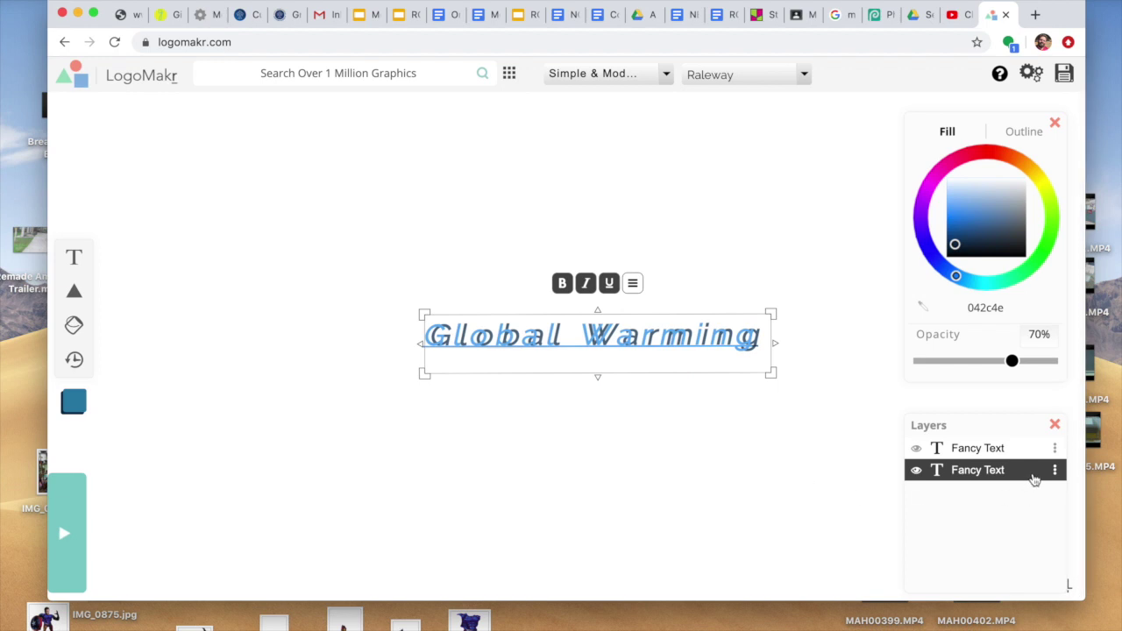
key(Delete)
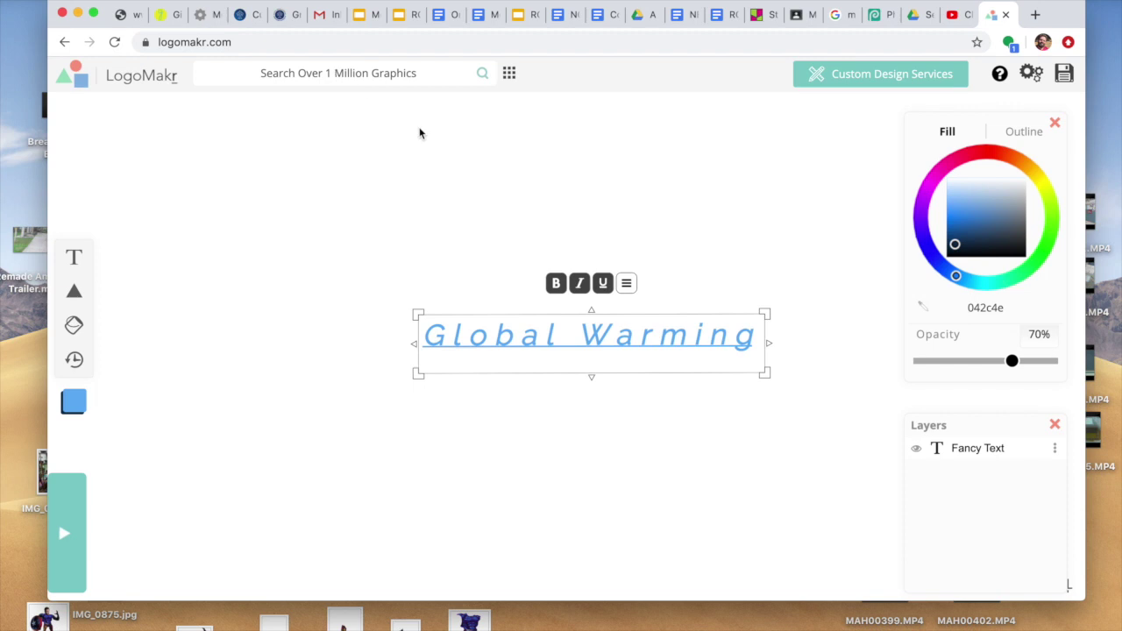
click(407, 72)
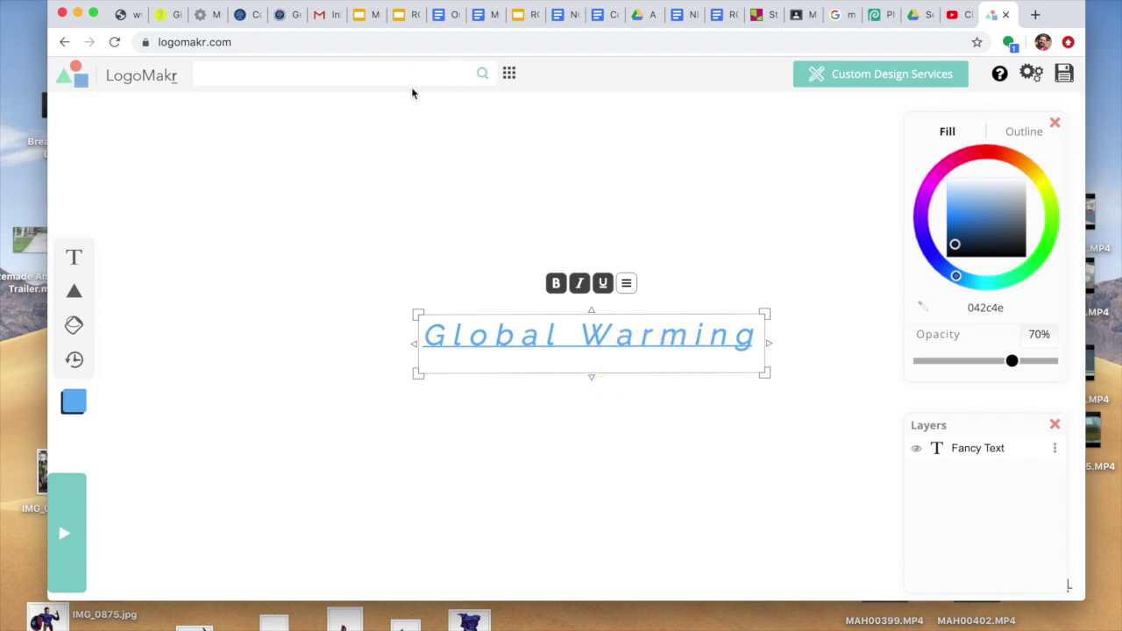
text(globe)
key(Return)
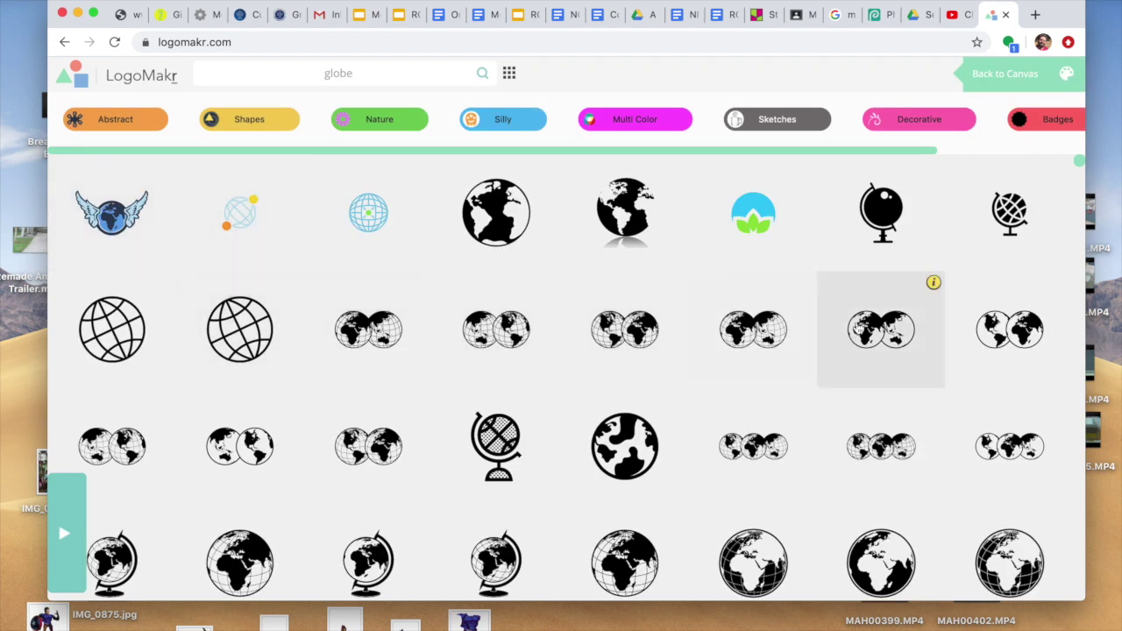
scroll(591, 496, down, 5)
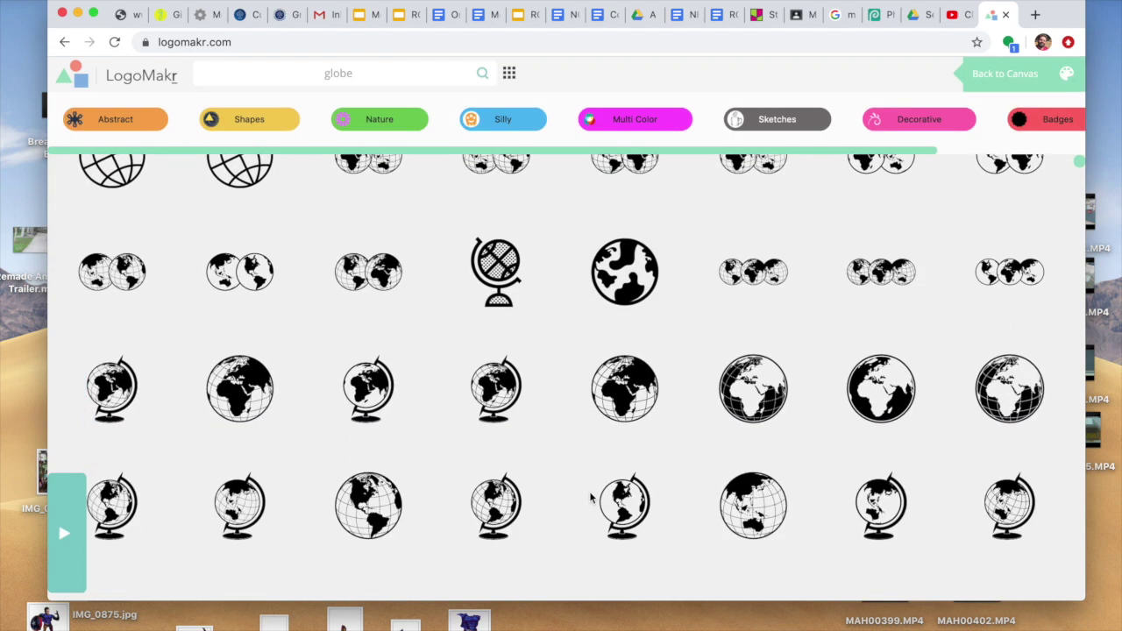
scroll(591, 497, down, 5)
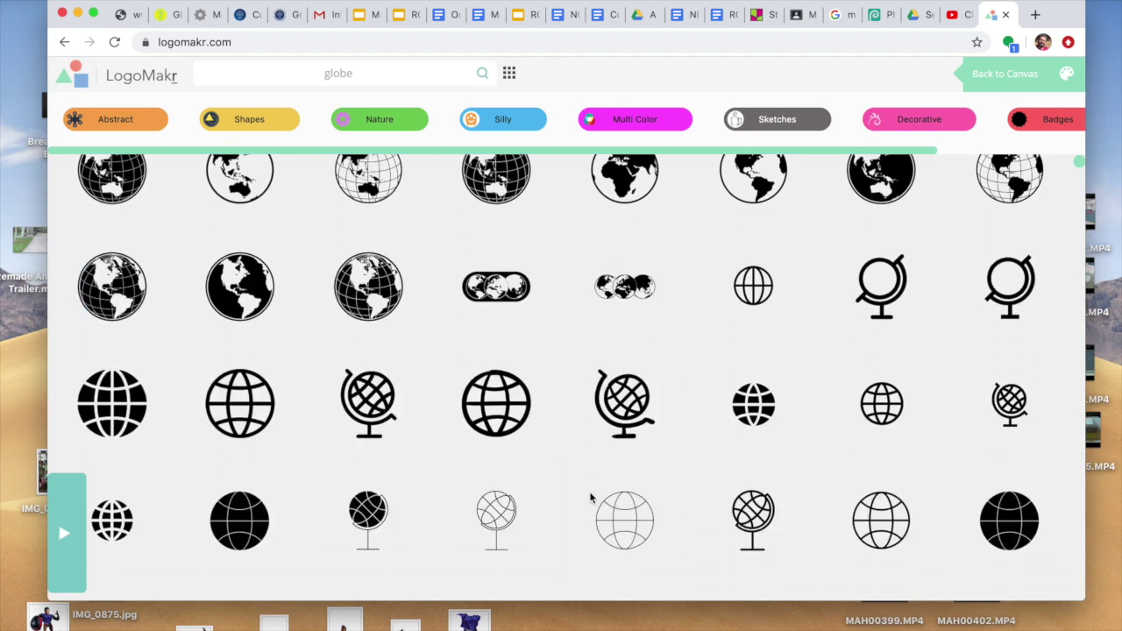
scroll(590, 497, down, 5)
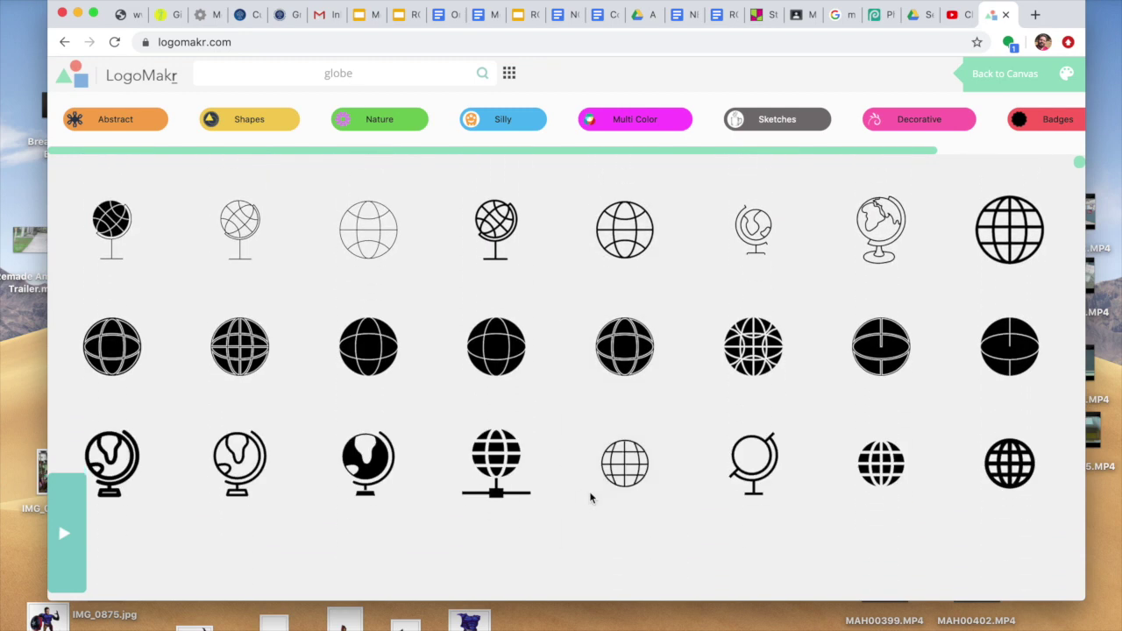
scroll(590, 497, down, 10)
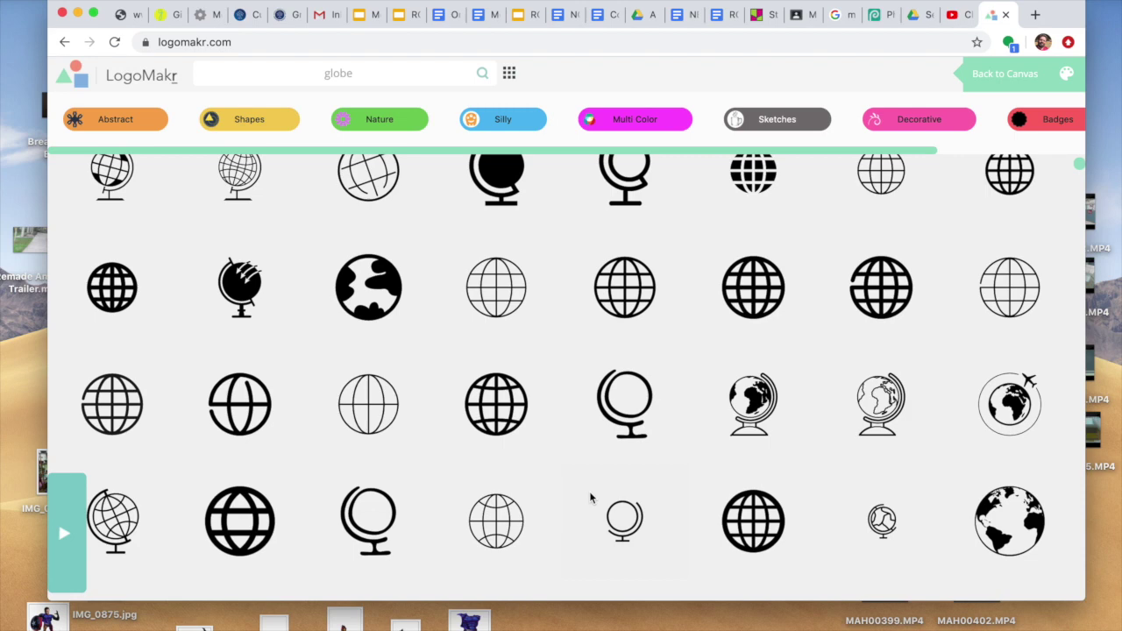
scroll(590, 497, up, 5)
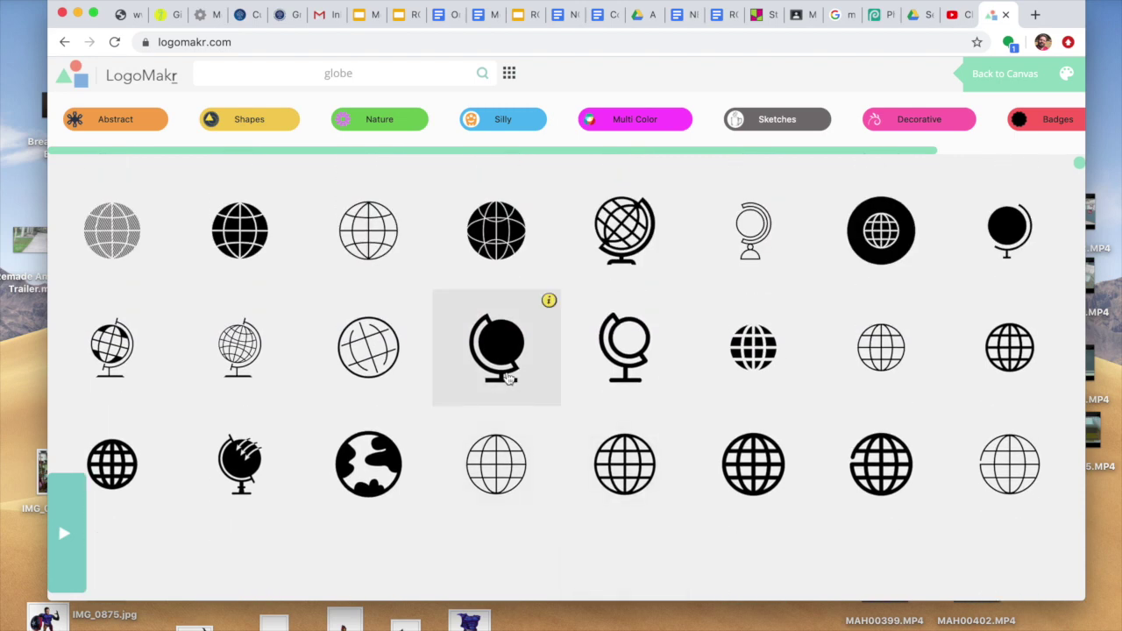
click(507, 377)
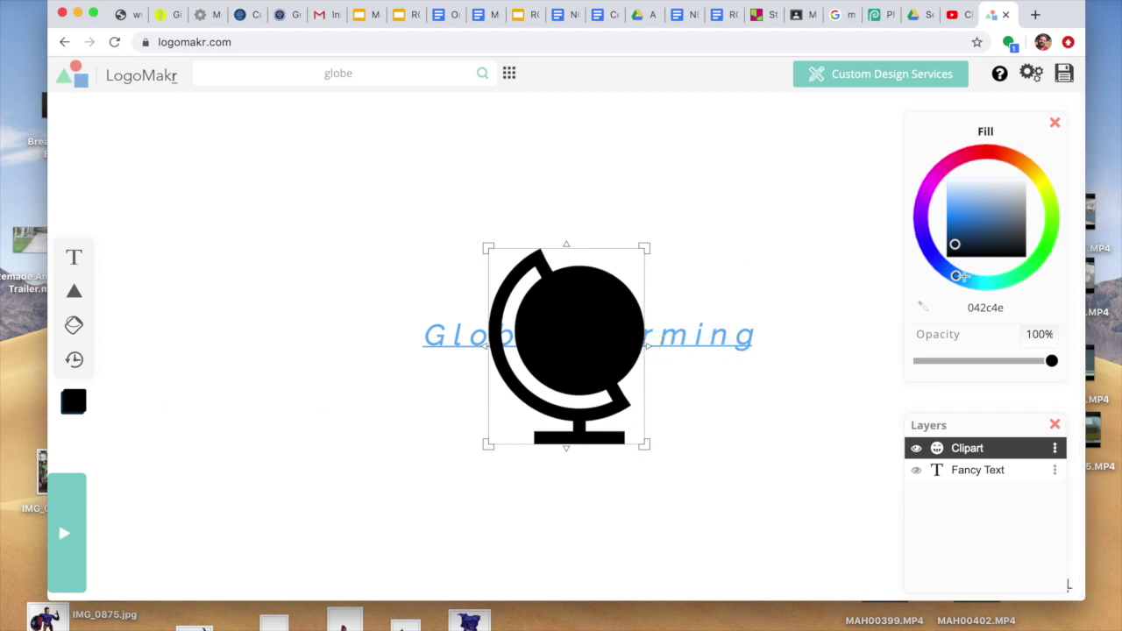
Recolour the globe-on-stand clipart fill to dark green 1a4f3e.
drag(957, 277, 1007, 280)
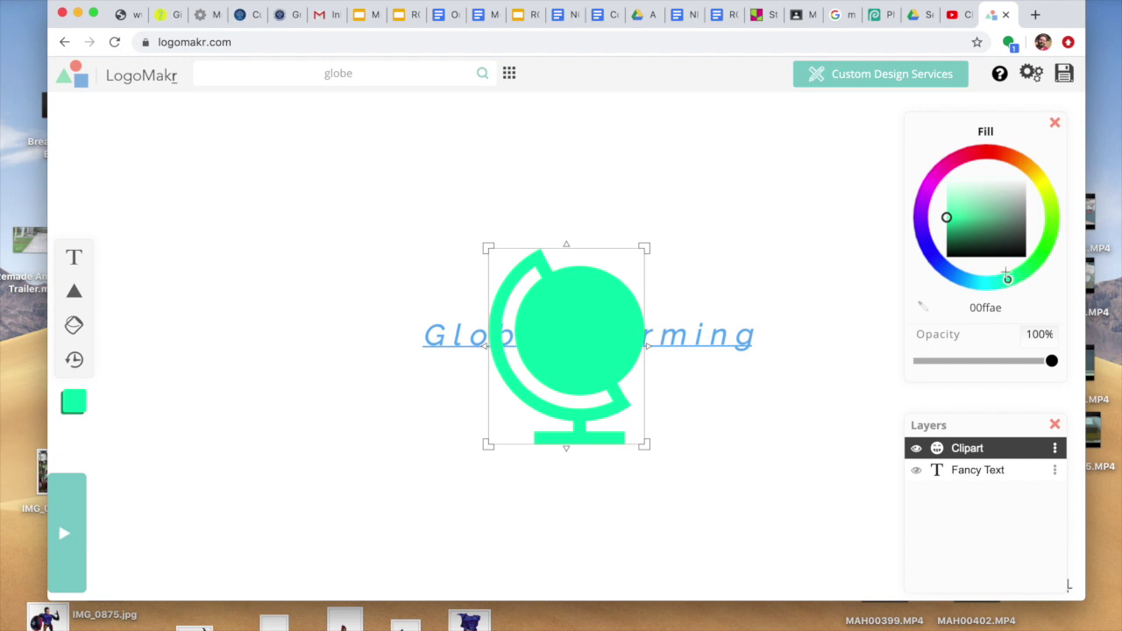
drag(955, 226, 986, 241)
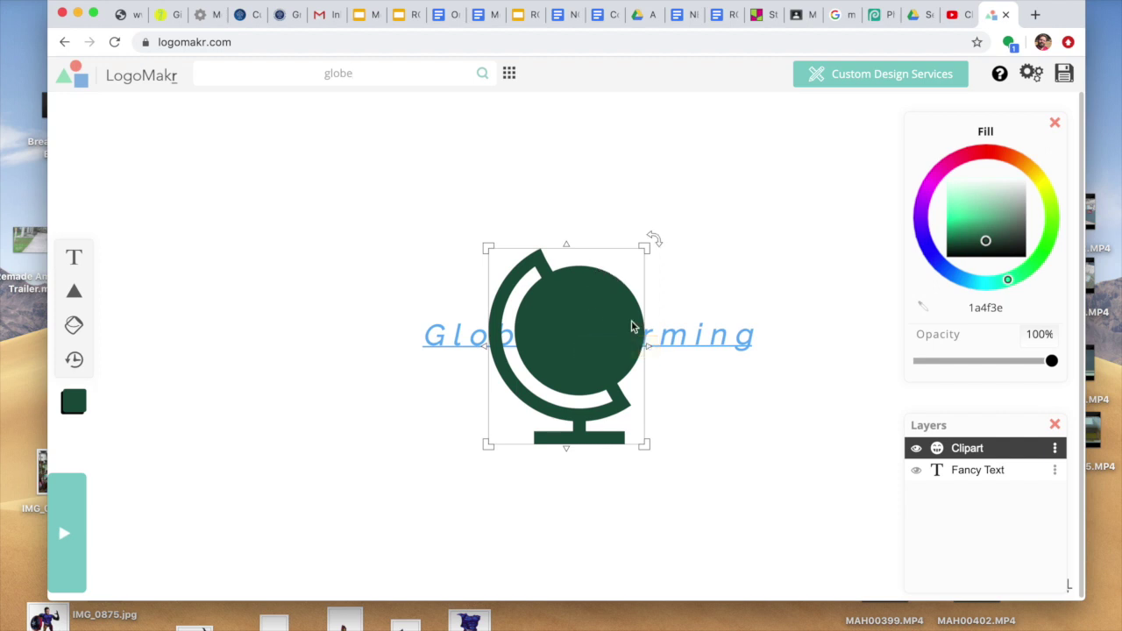
Move the Fancy Text layer above the Clipart layer and send it to front.
click(991, 473)
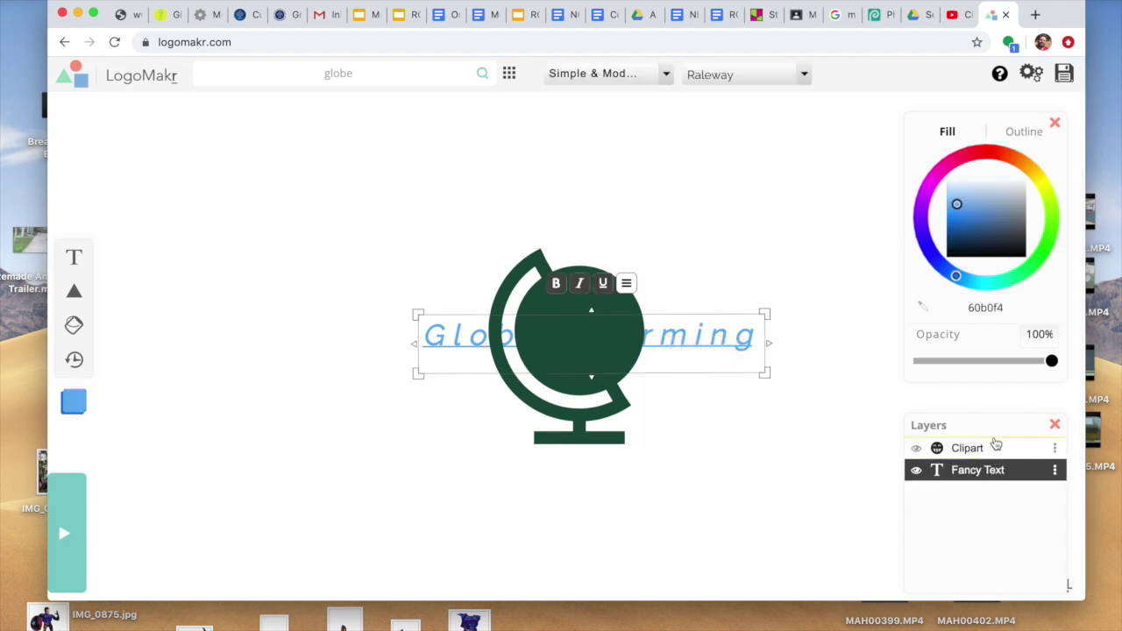
drag(996, 444, 996, 445)
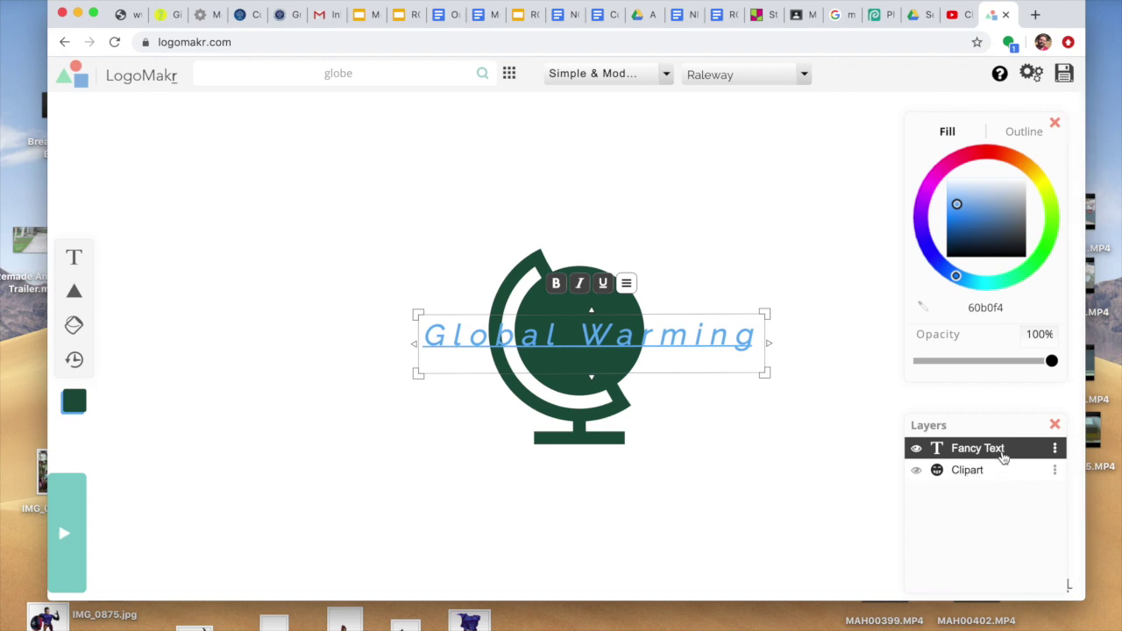
click(1056, 452)
click(1055, 452)
click(1055, 452)
click(1035, 321)
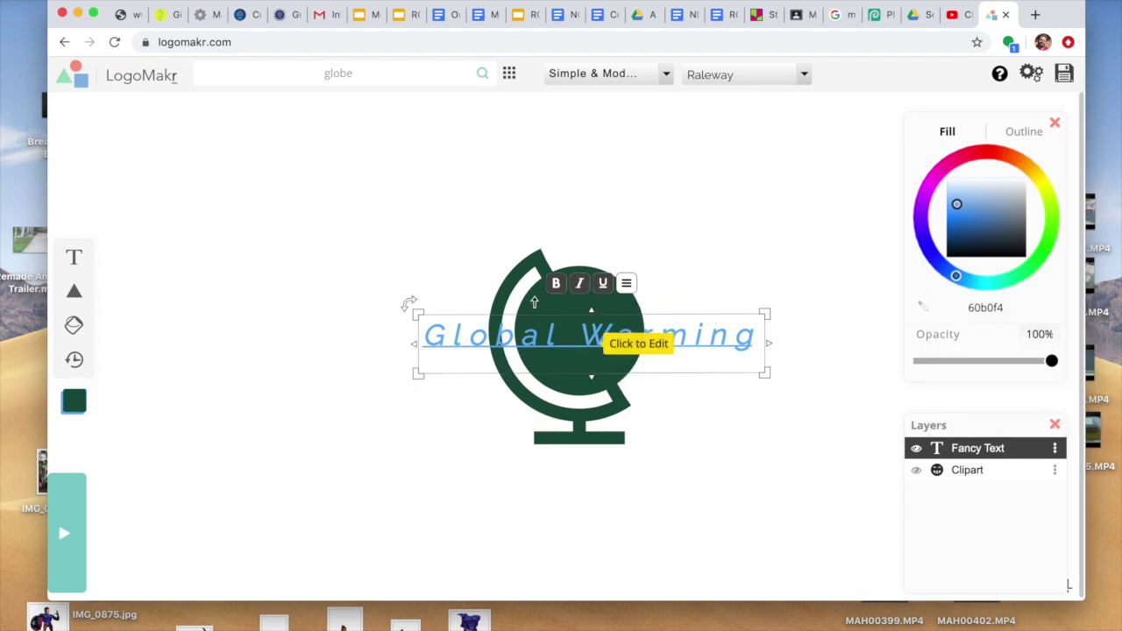
click(402, 84)
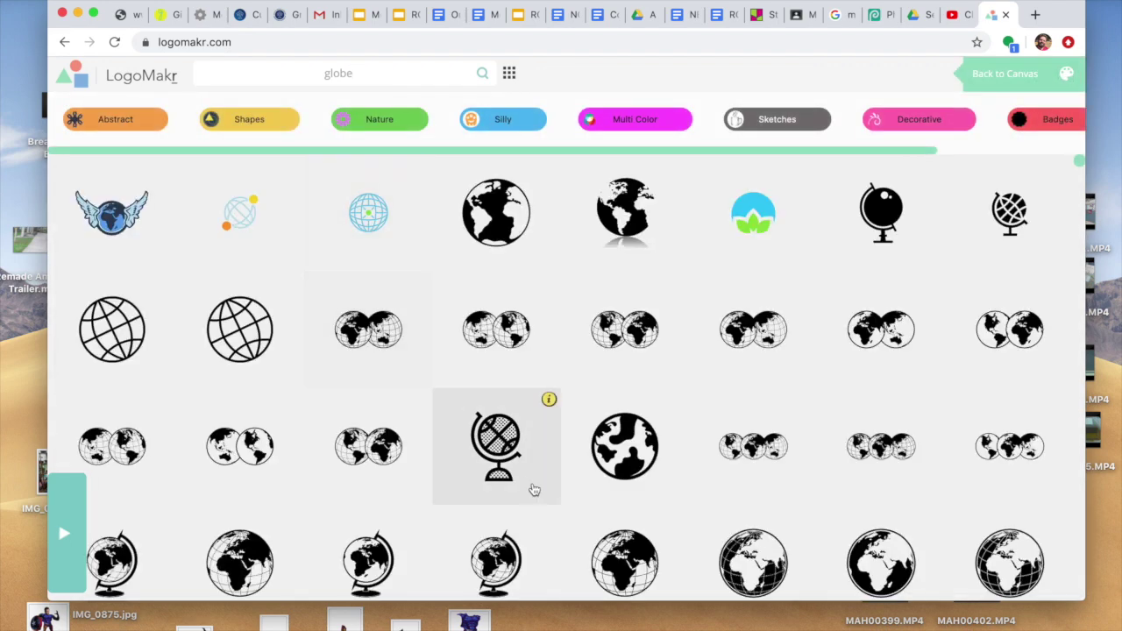
Add a world-map globe with bright green 46ff00 fill at 74% opacity.
scroll(534, 489, down, 3)
click(631, 425)
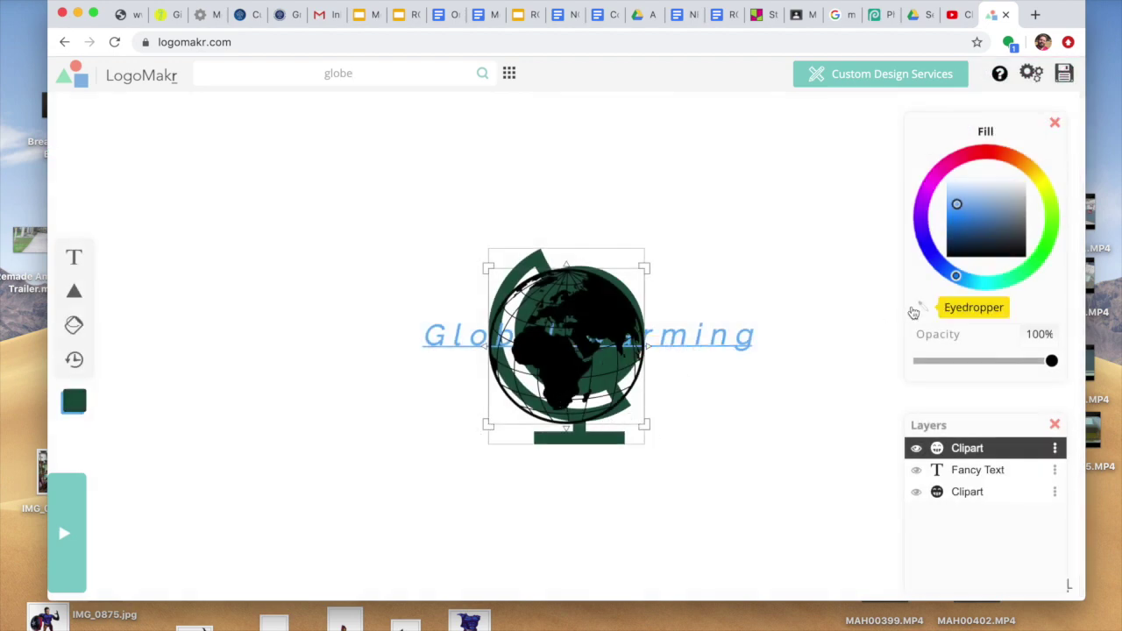
drag(957, 277, 1042, 232)
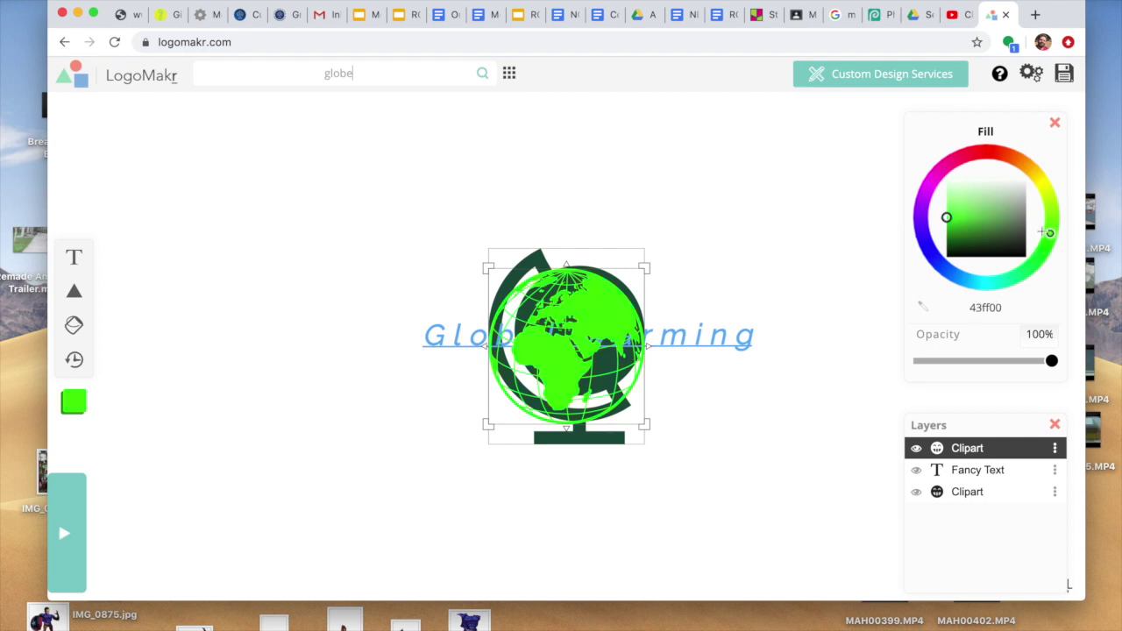
drag(1051, 361, 1017, 362)
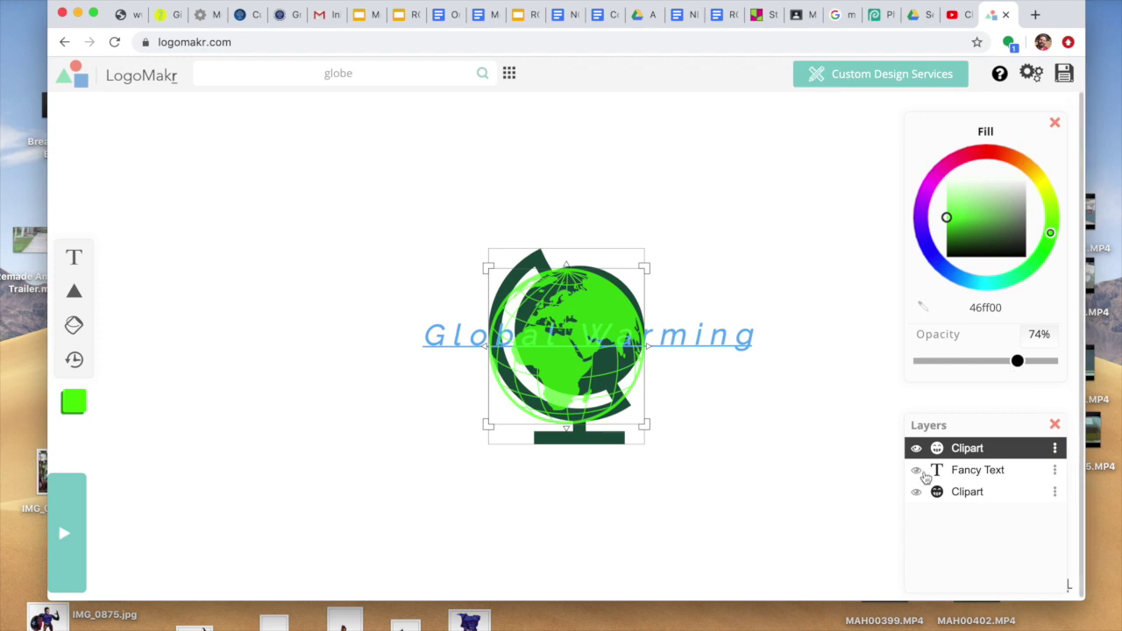
Place the green globe's layer beneath the text and shrink it to fit inside the stand.
click(645, 425)
drag(1027, 450, 1028, 480)
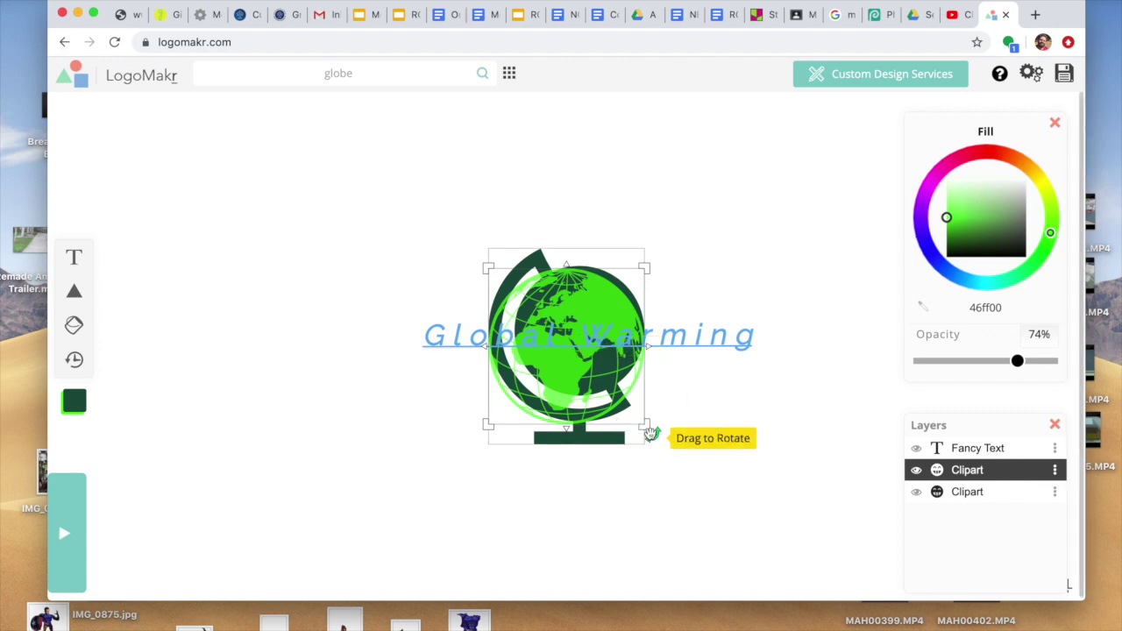
drag(650, 431, 587, 385)
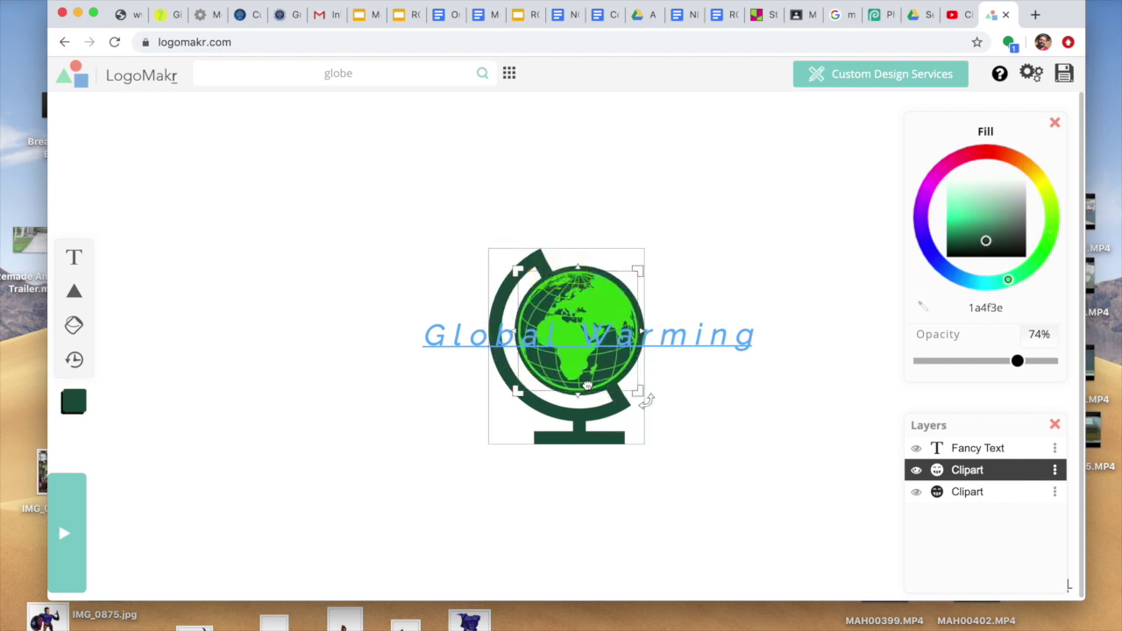
click(698, 431)
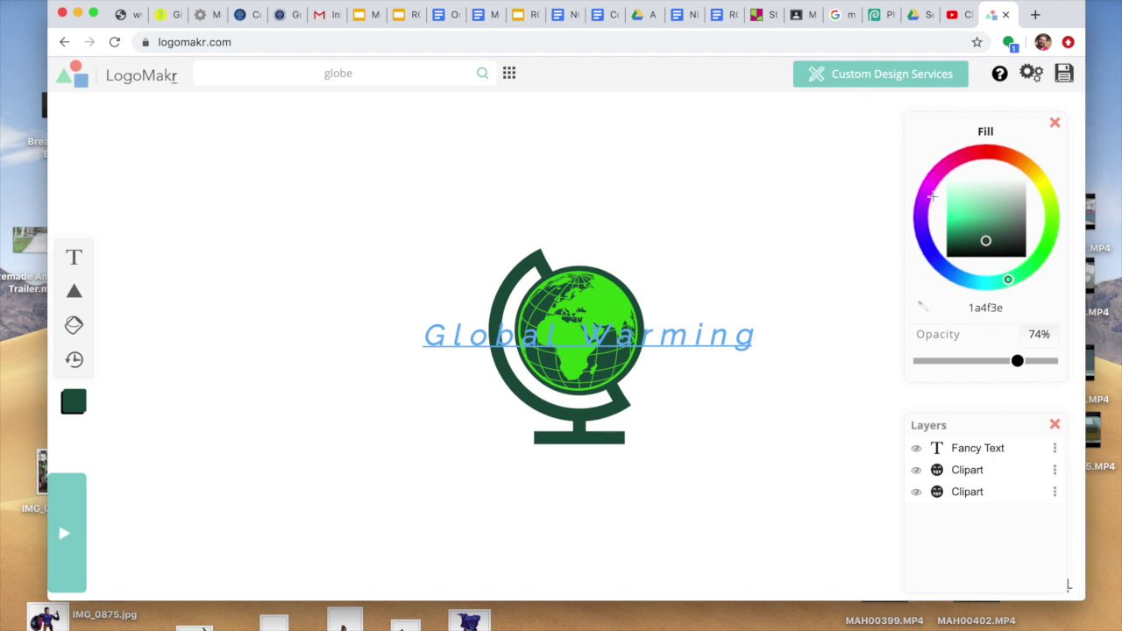
Check the bright-green globe and 'Global Warming' text, then download the logo as PNG.
click(609, 315)
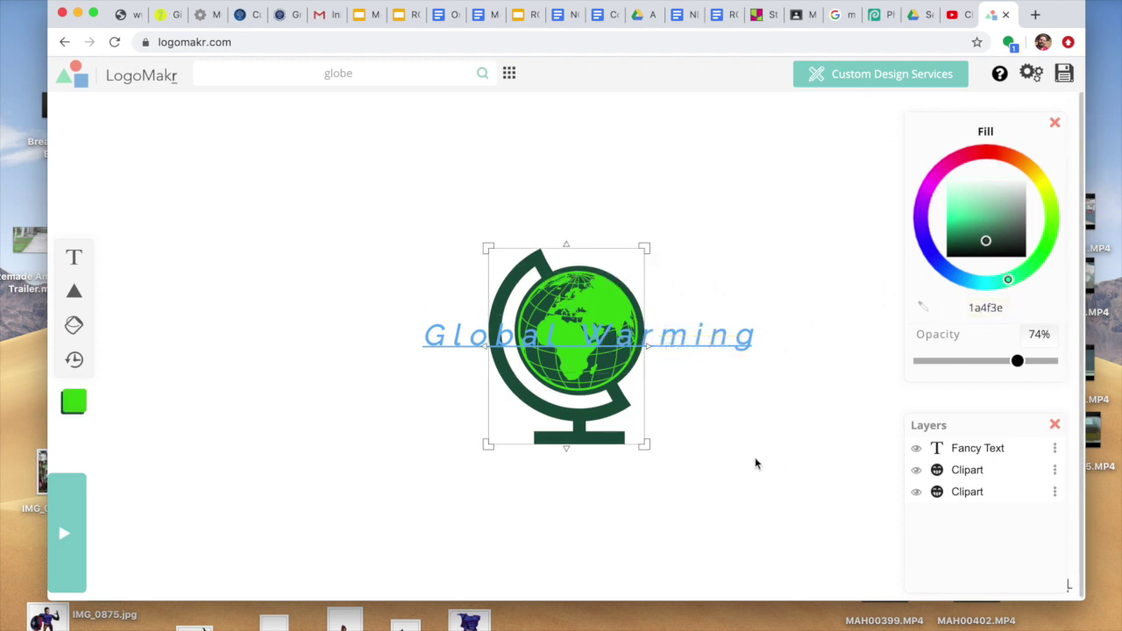
click(677, 335)
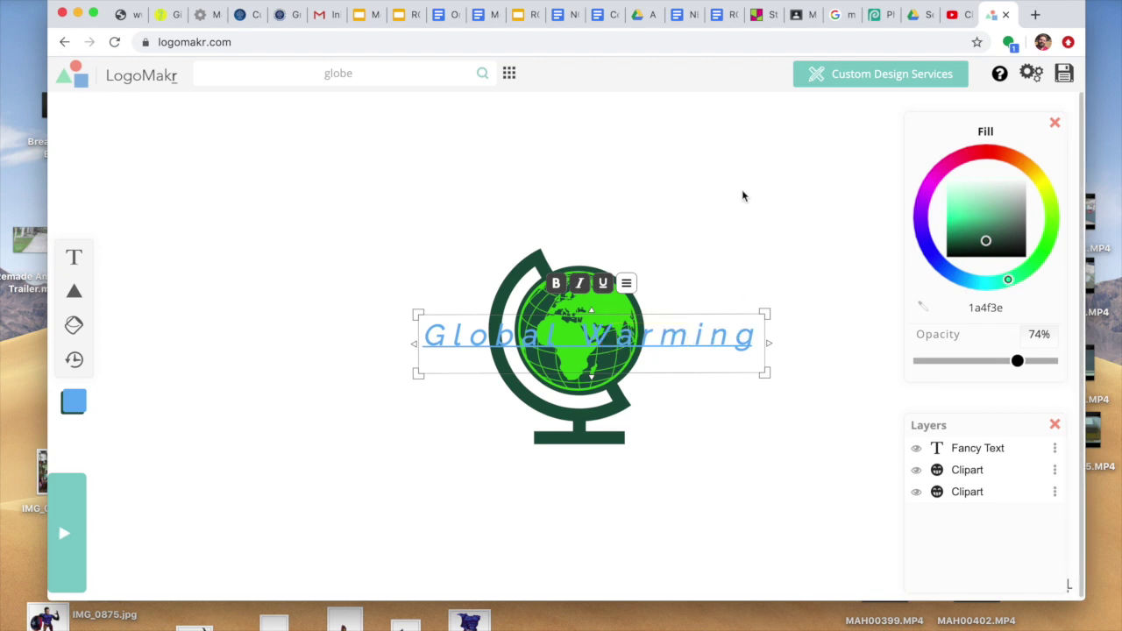
click(1065, 74)
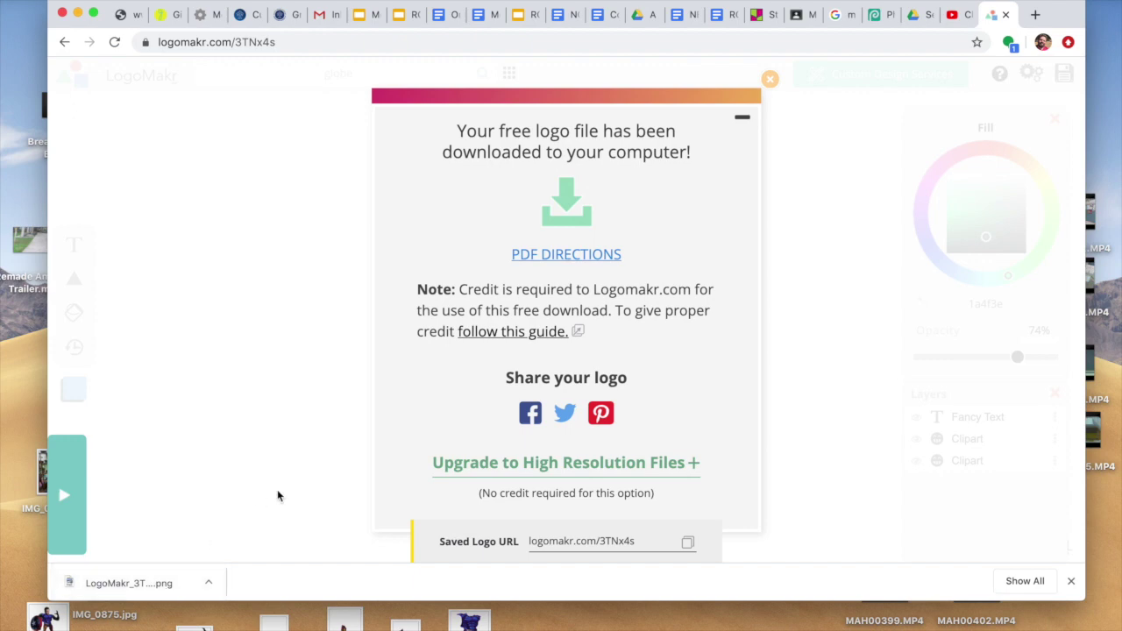
Close the download confirmation and show the video tutorials list.
click(772, 81)
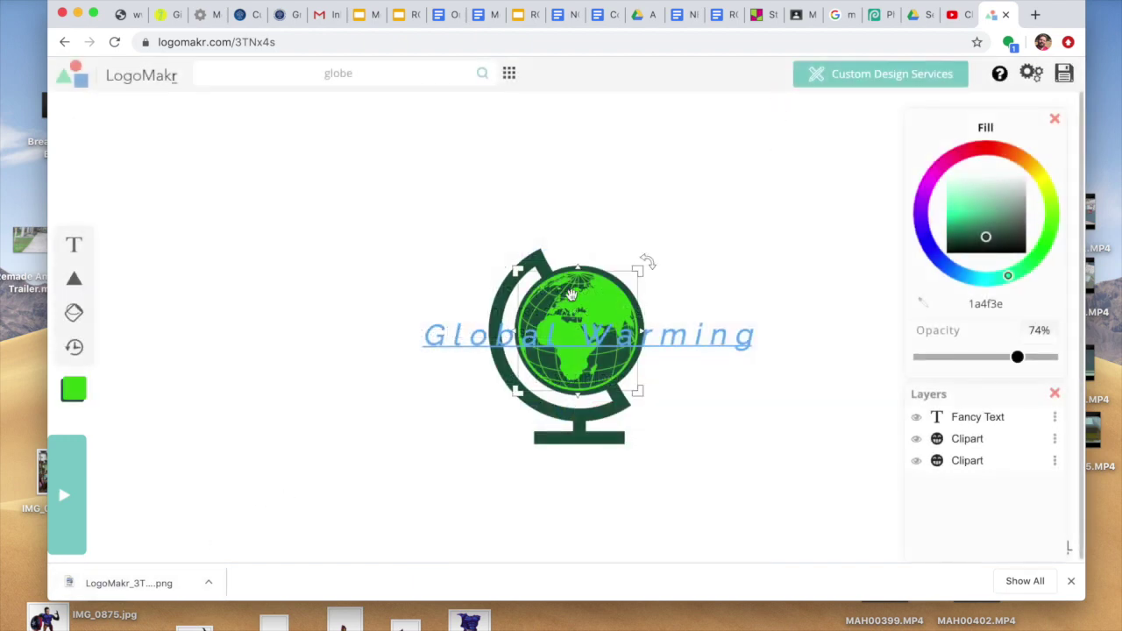
click(80, 517)
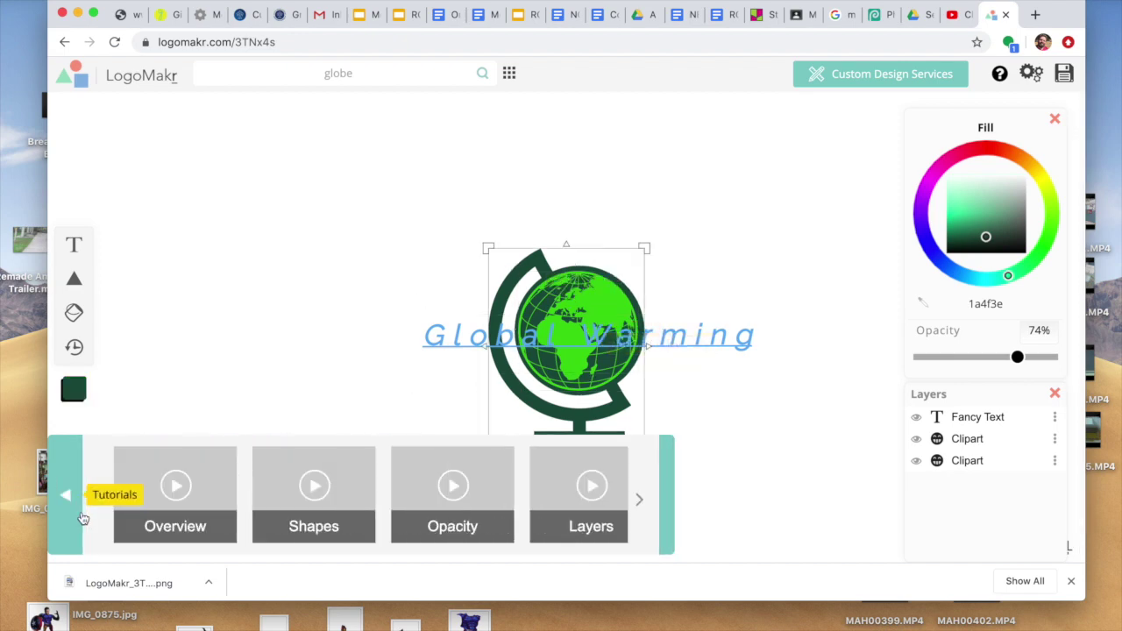